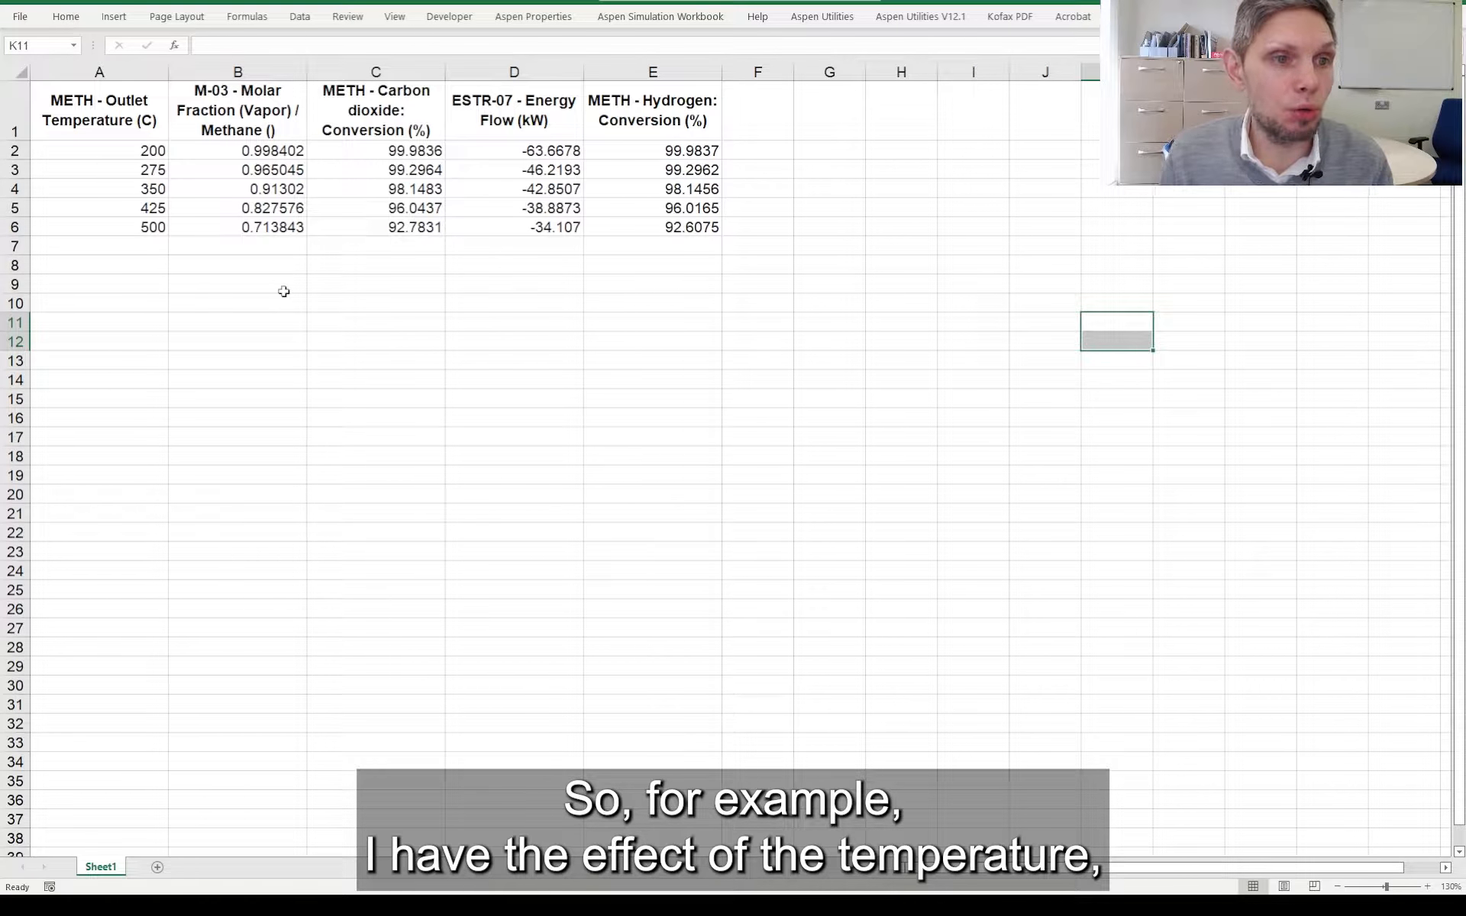
left_click_drag(135, 133, 136, 210)
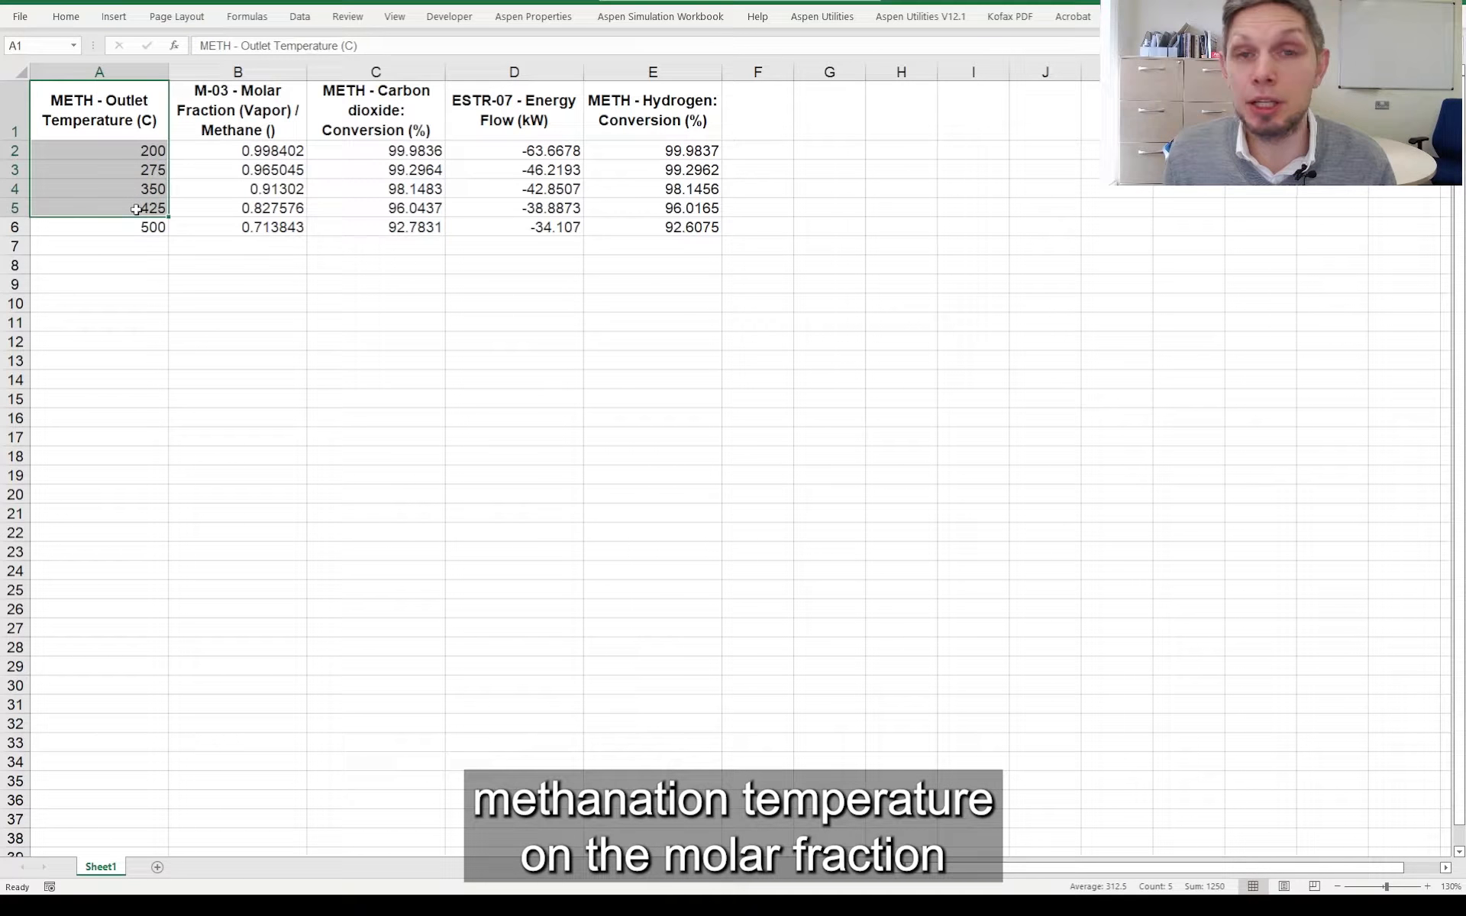
left_click(254, 135)
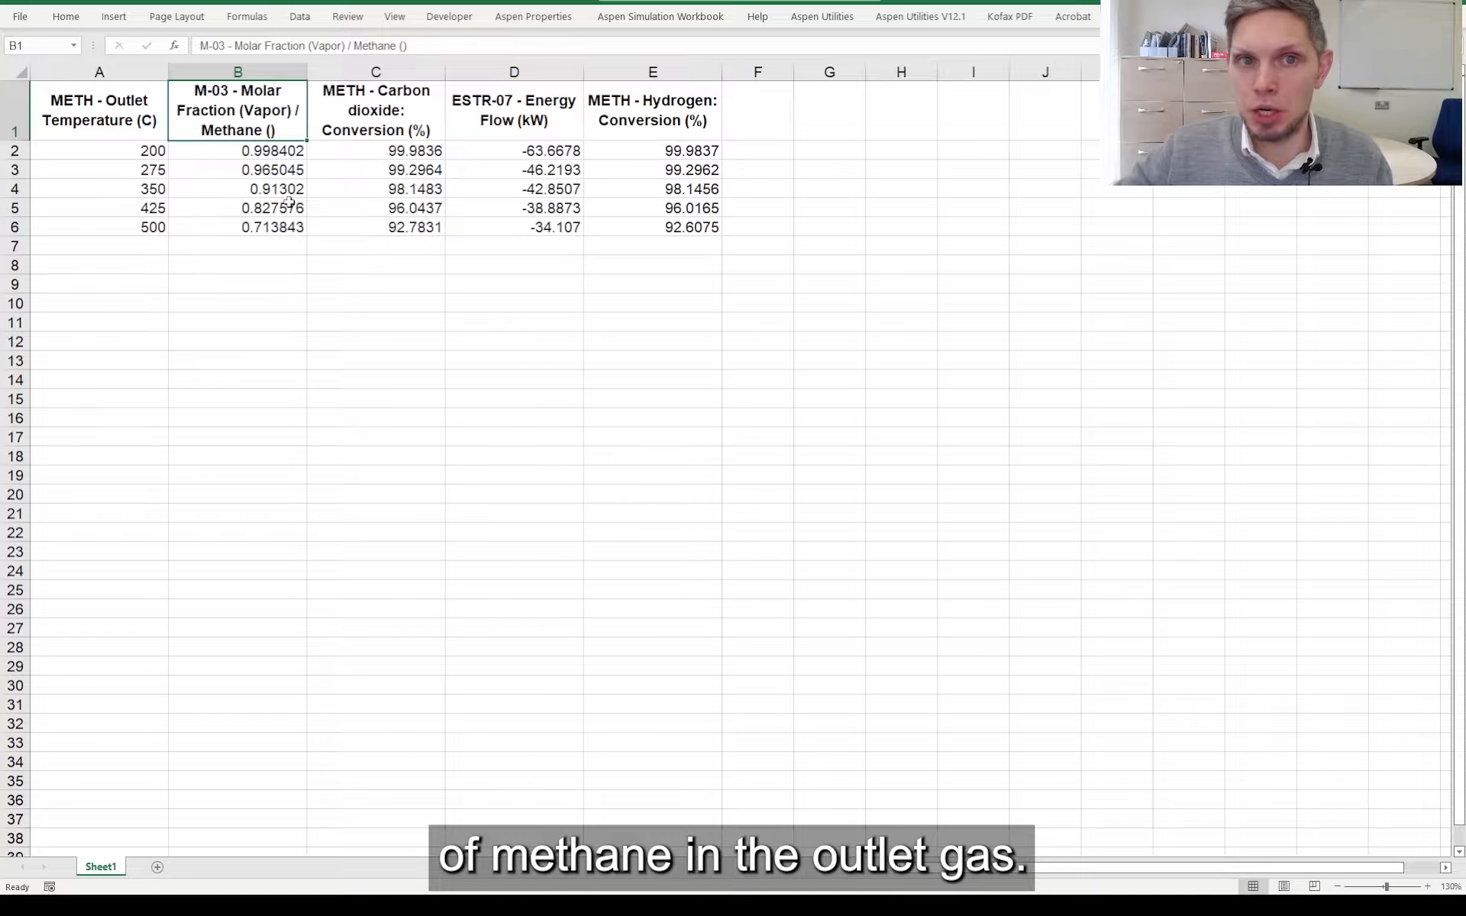
left_click(99, 157)
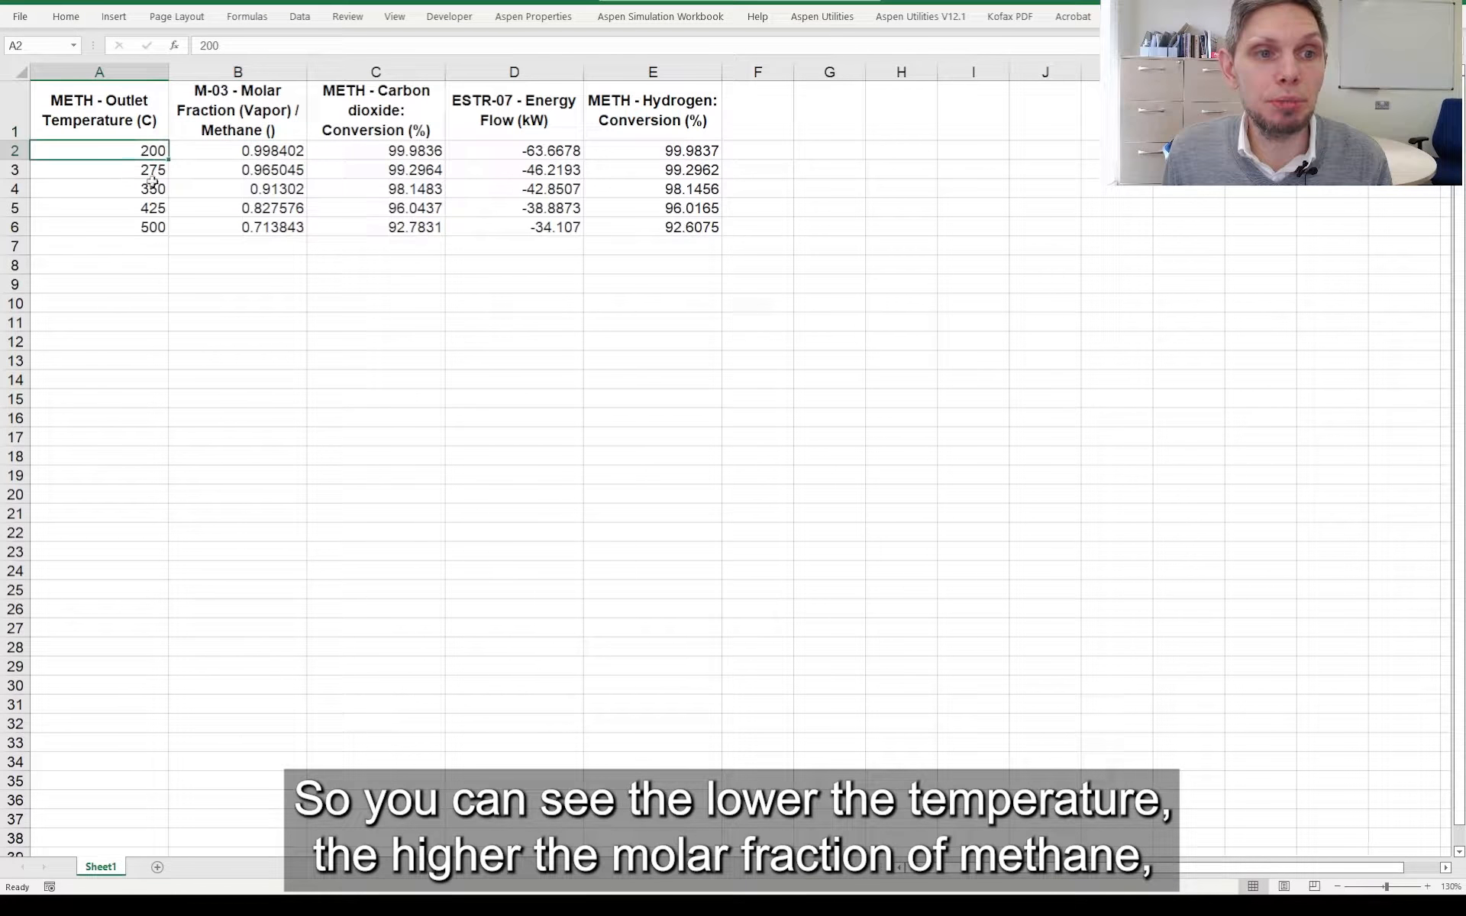
left_click(251, 237)
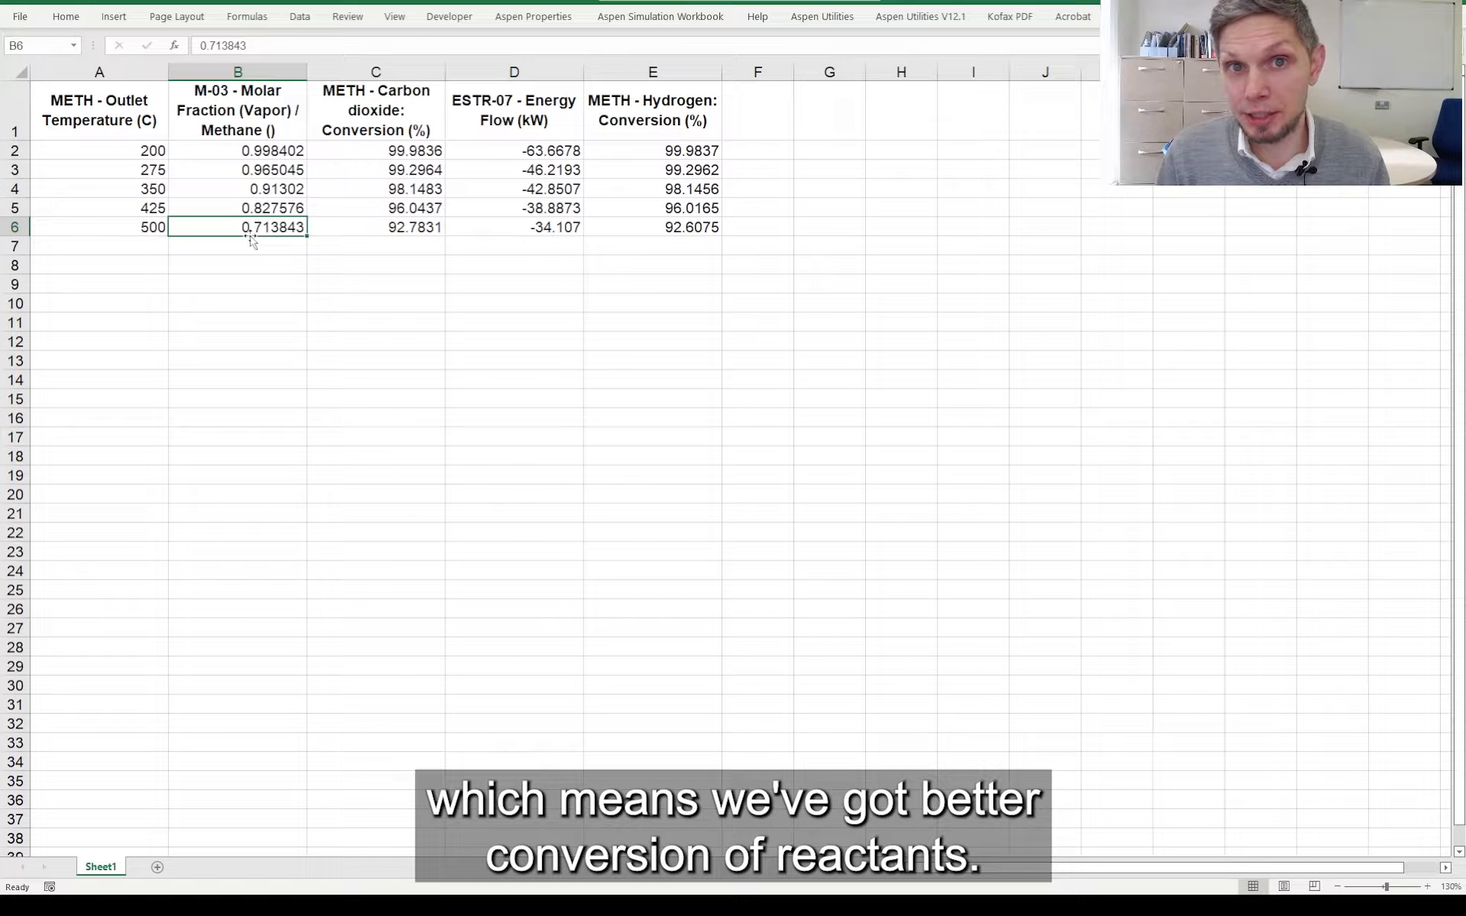
Replace the column headers in A1 and B1 with "Temperature" and "Molar fraction of methane".
left_click(135, 128)
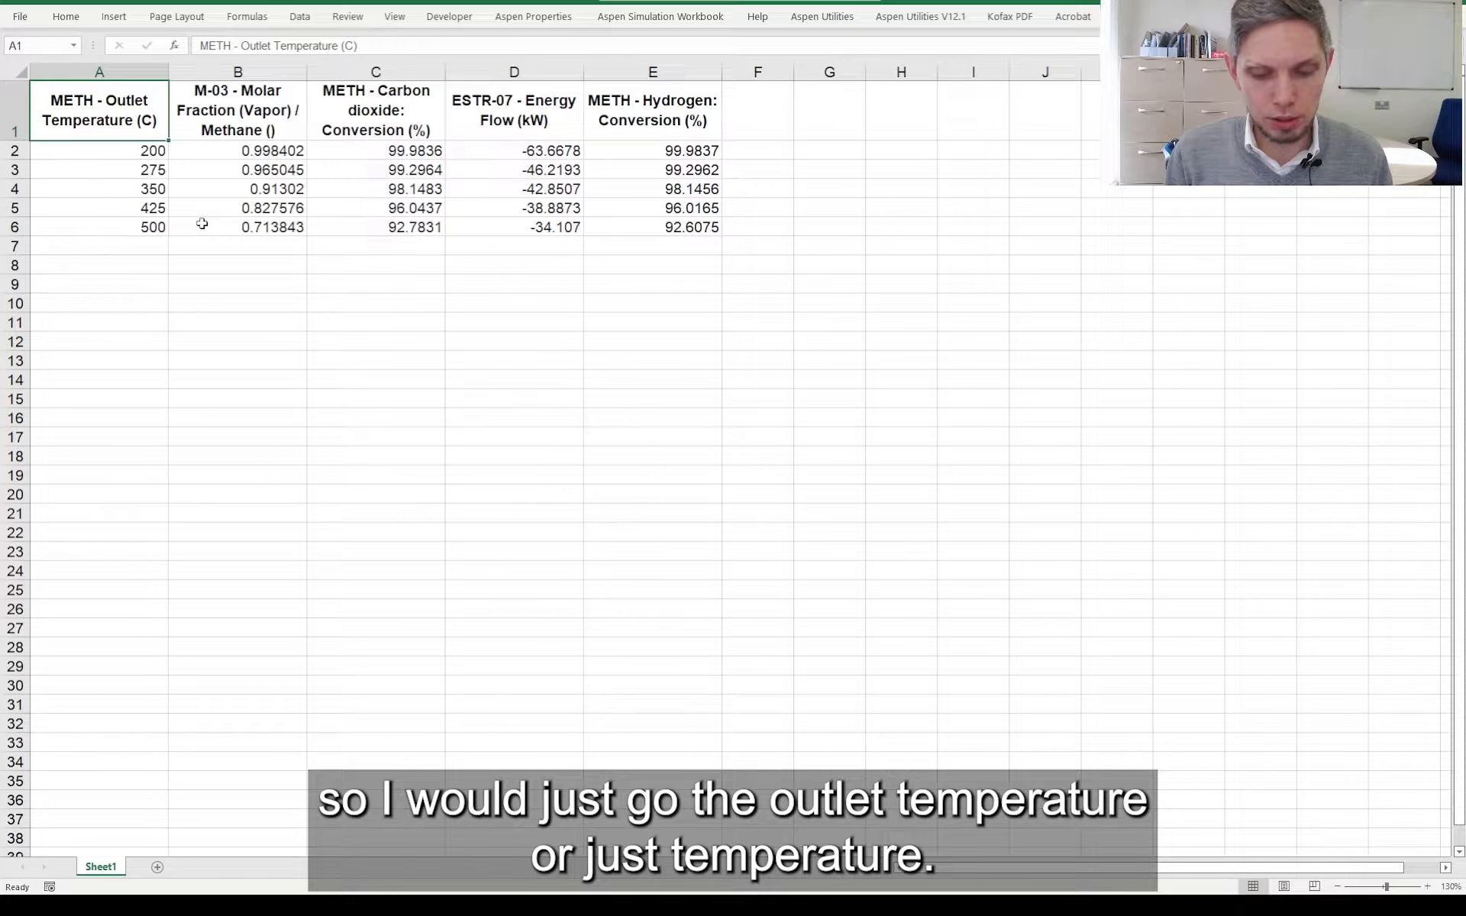
type("Tem")
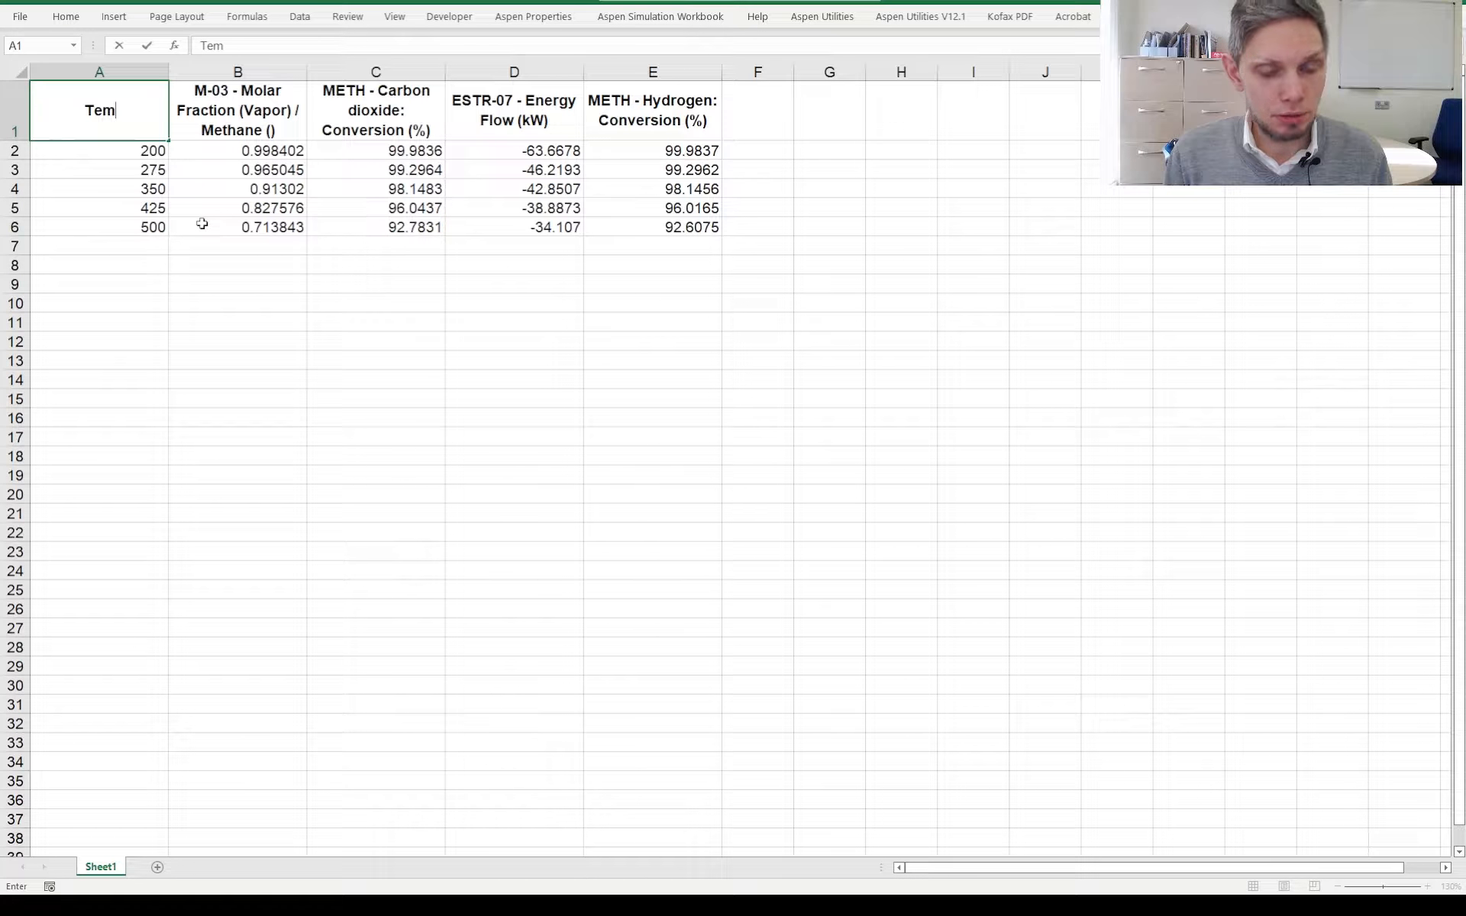
type("perature")
key("Tab")
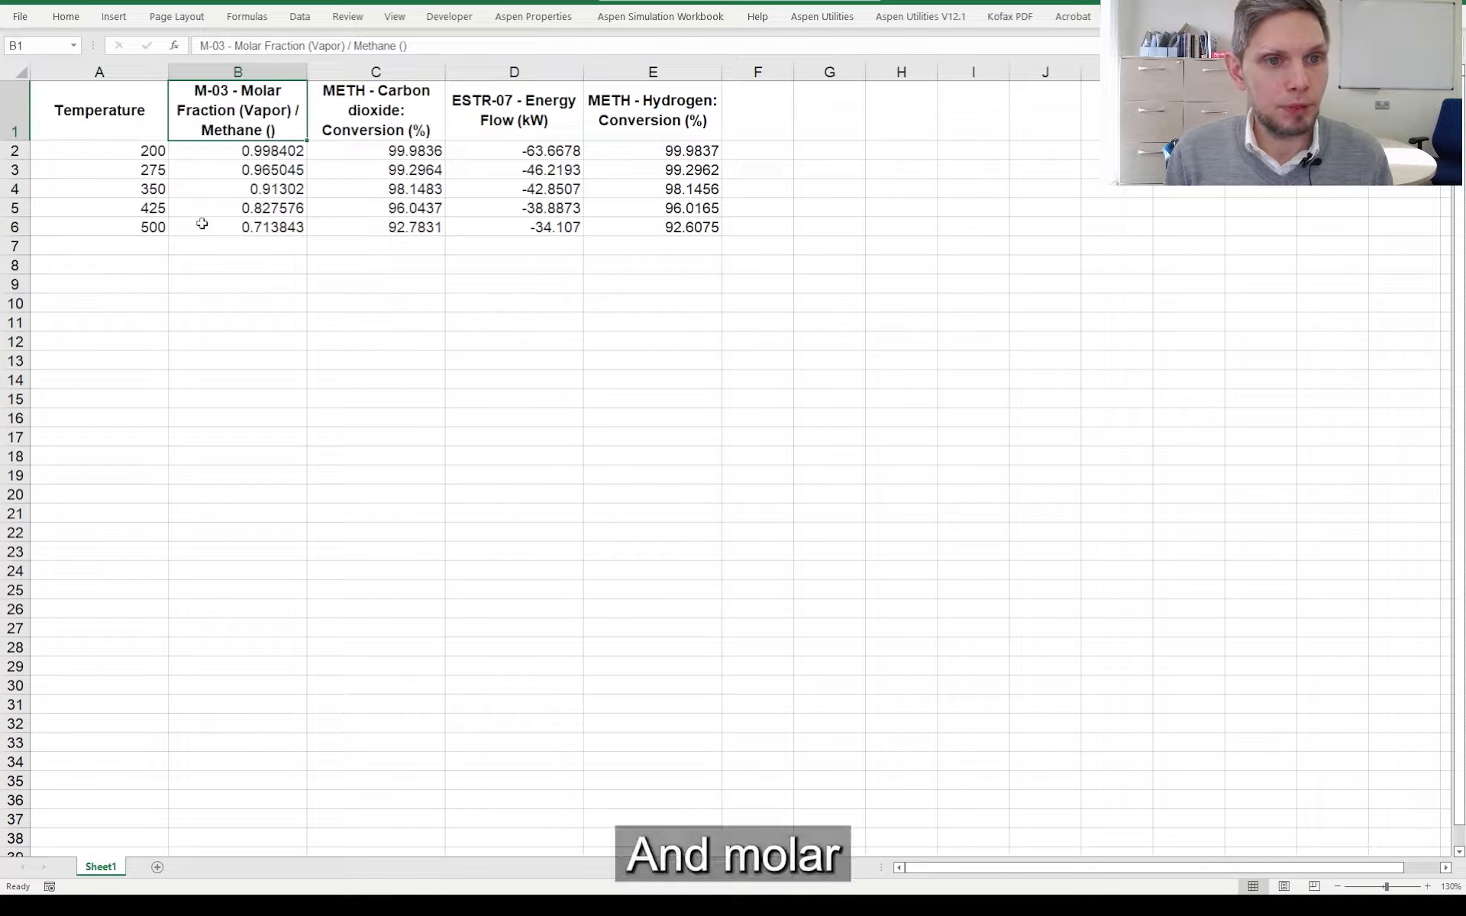
type("Mol")
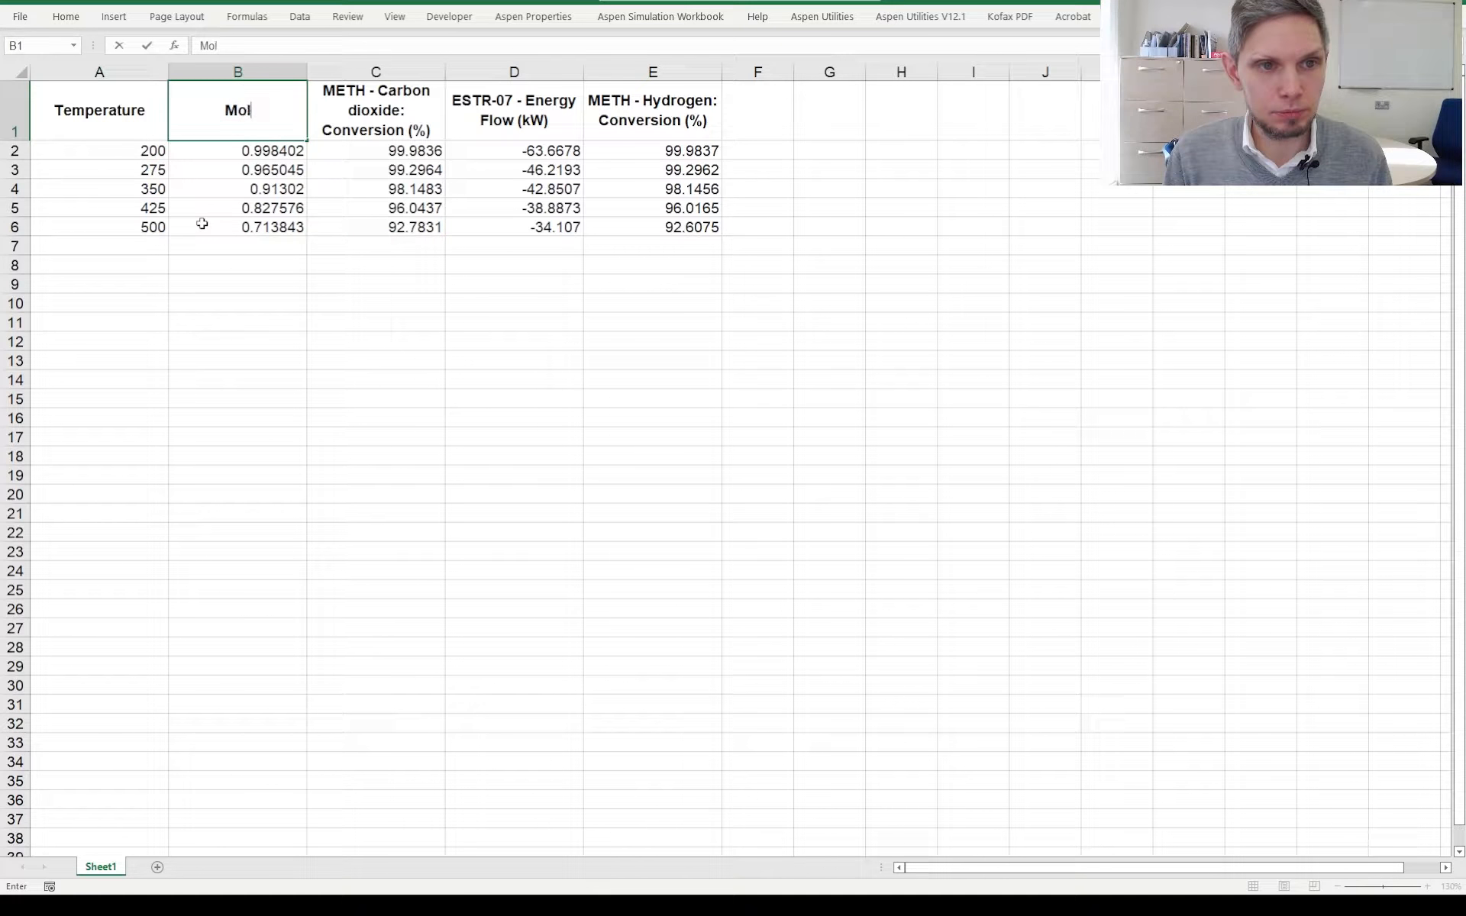
type("ar fraction of methane")
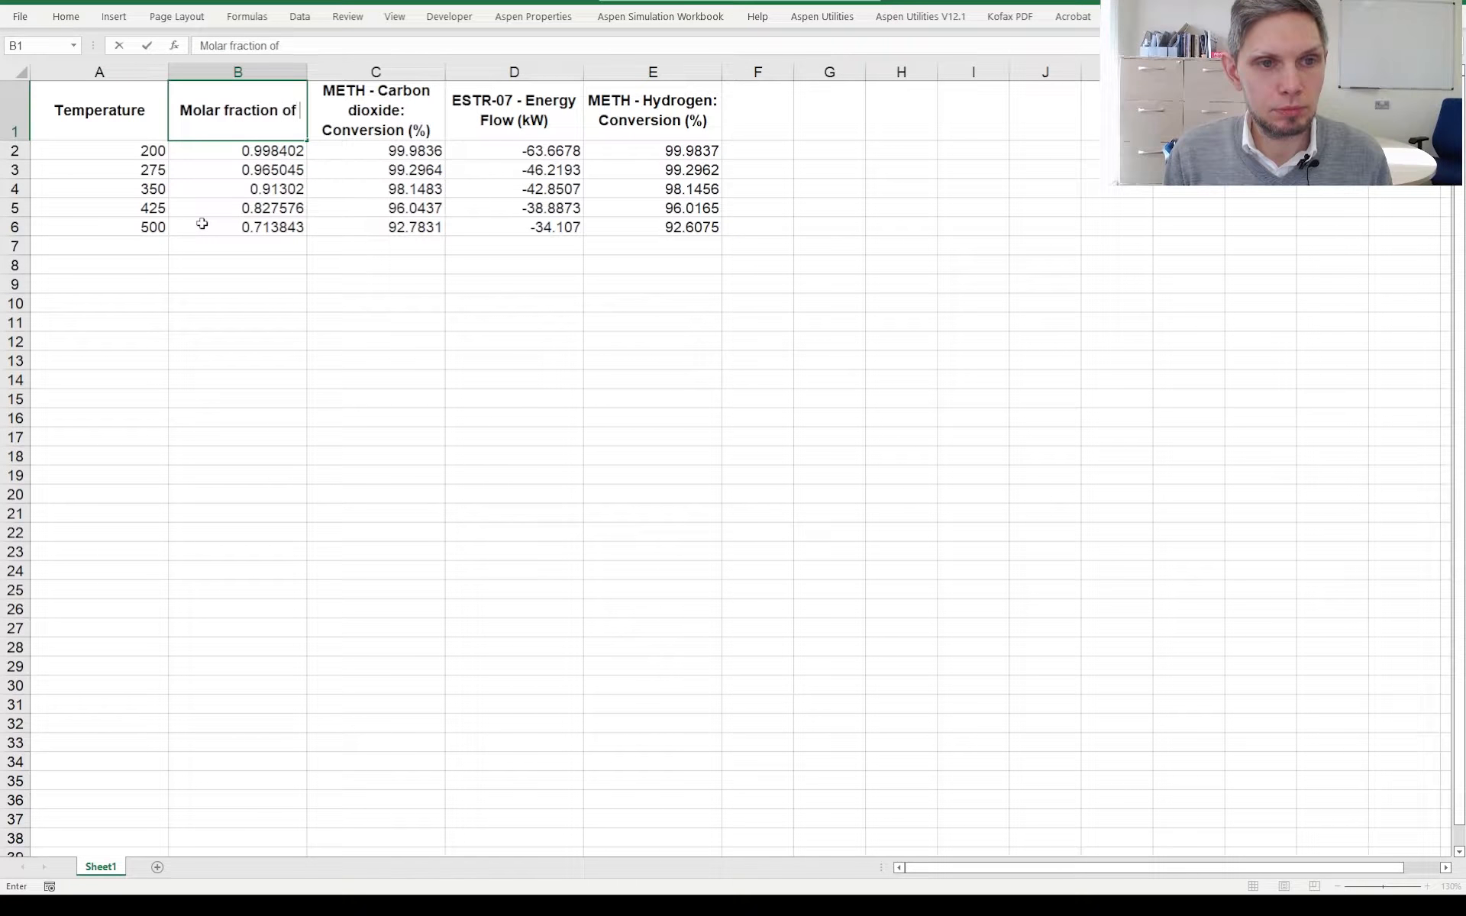
key("Return")
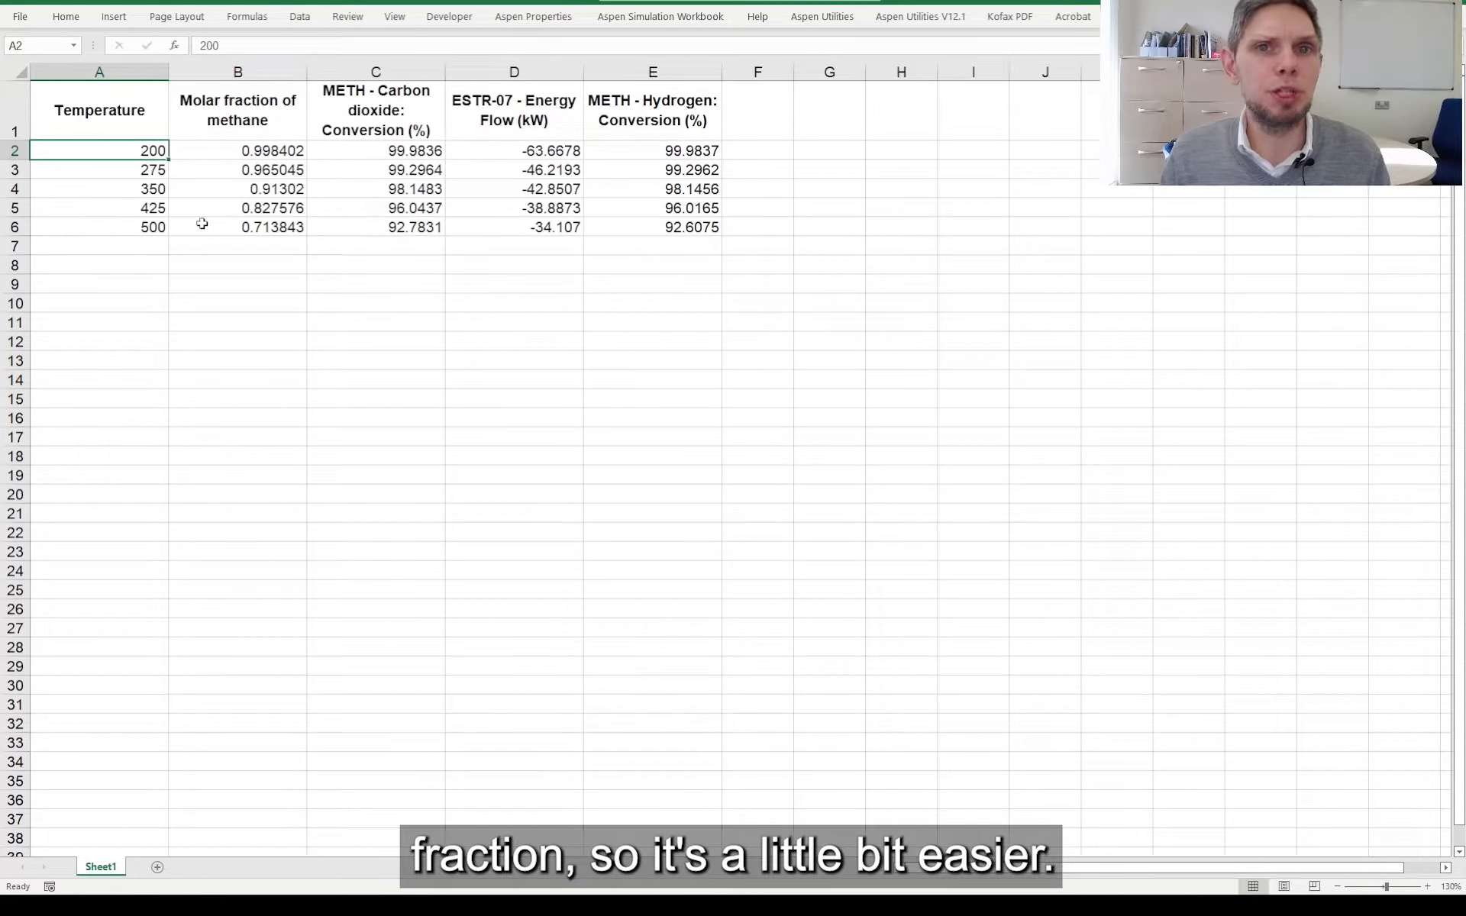
Insert a scatter chart with smooth lines and markers and reduce its data range to the temperature and methane columns, A1:B6.
left_click(127, 14)
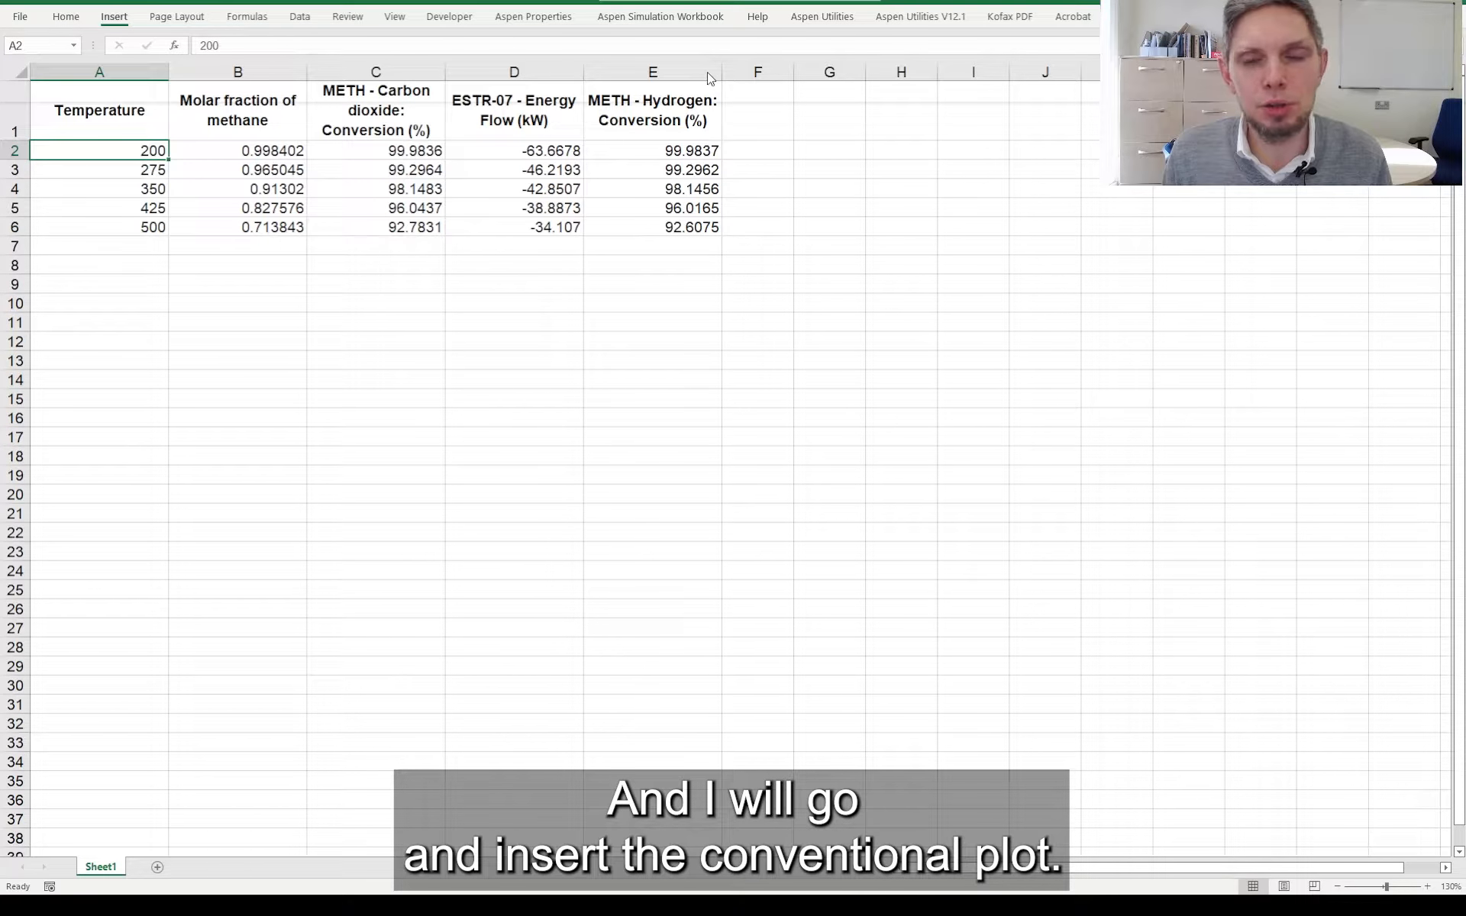
left_click(723, 88)
left_click(768, 138)
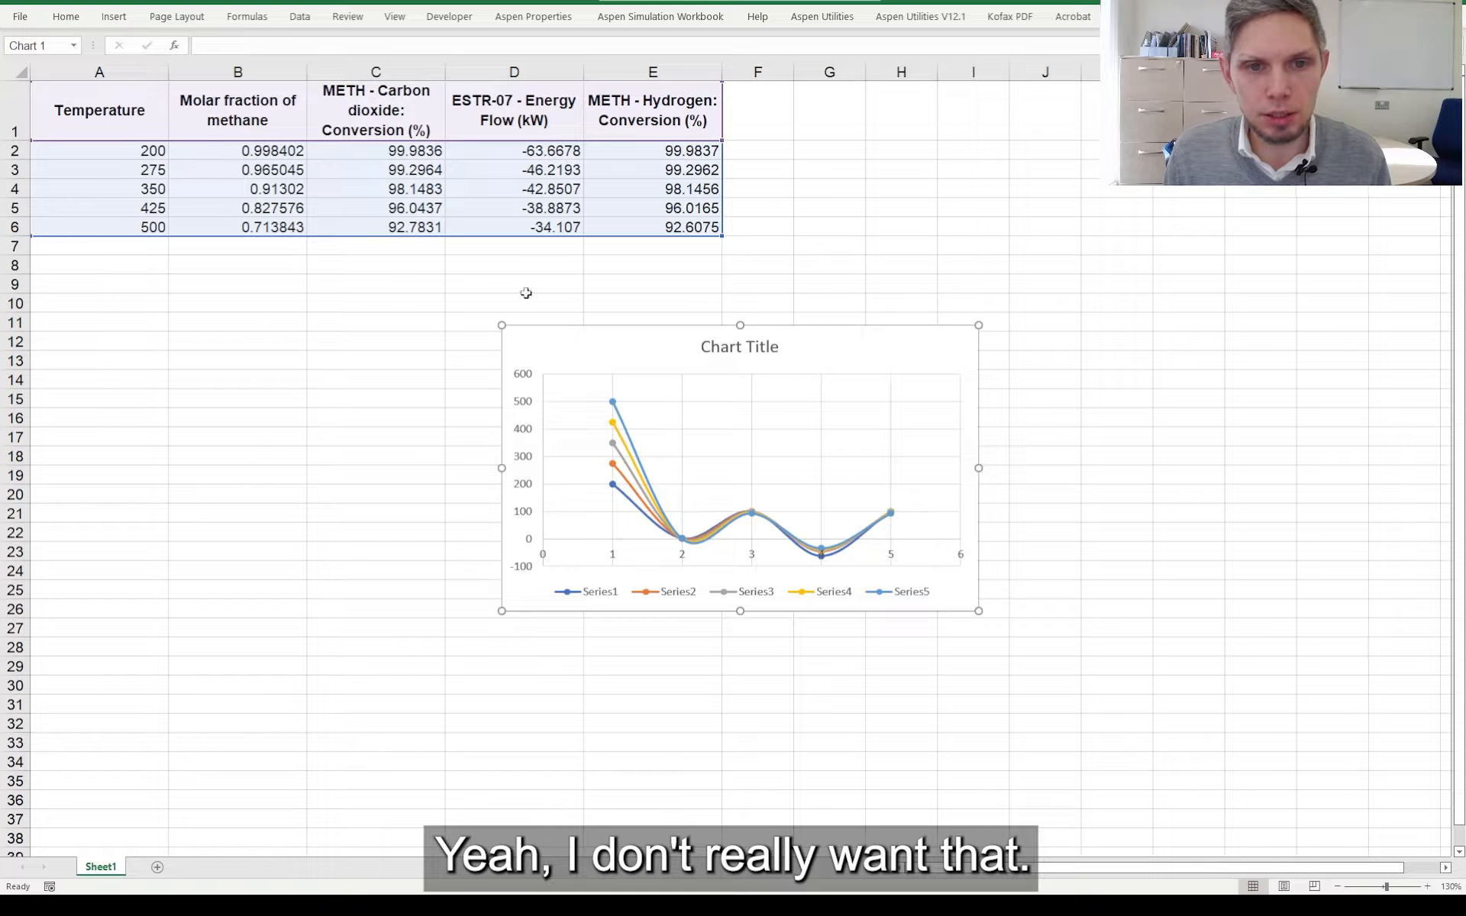
left_click_drag(722, 236, 307, 237)
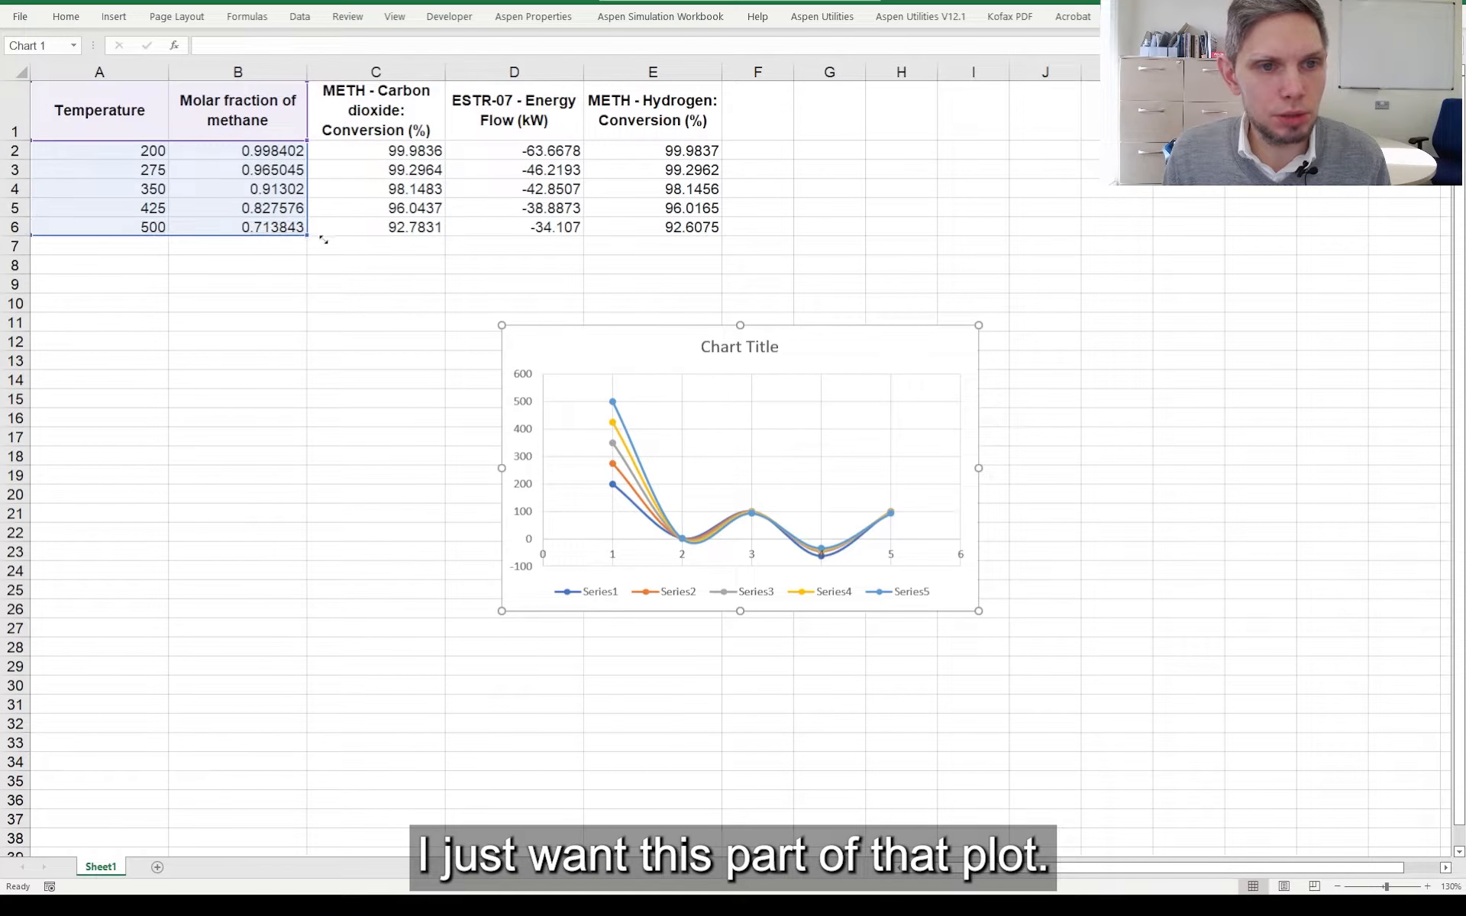
Open the chart's data source selection and remove all of its existing series.
right_click(657, 386)
left_click(718, 483)
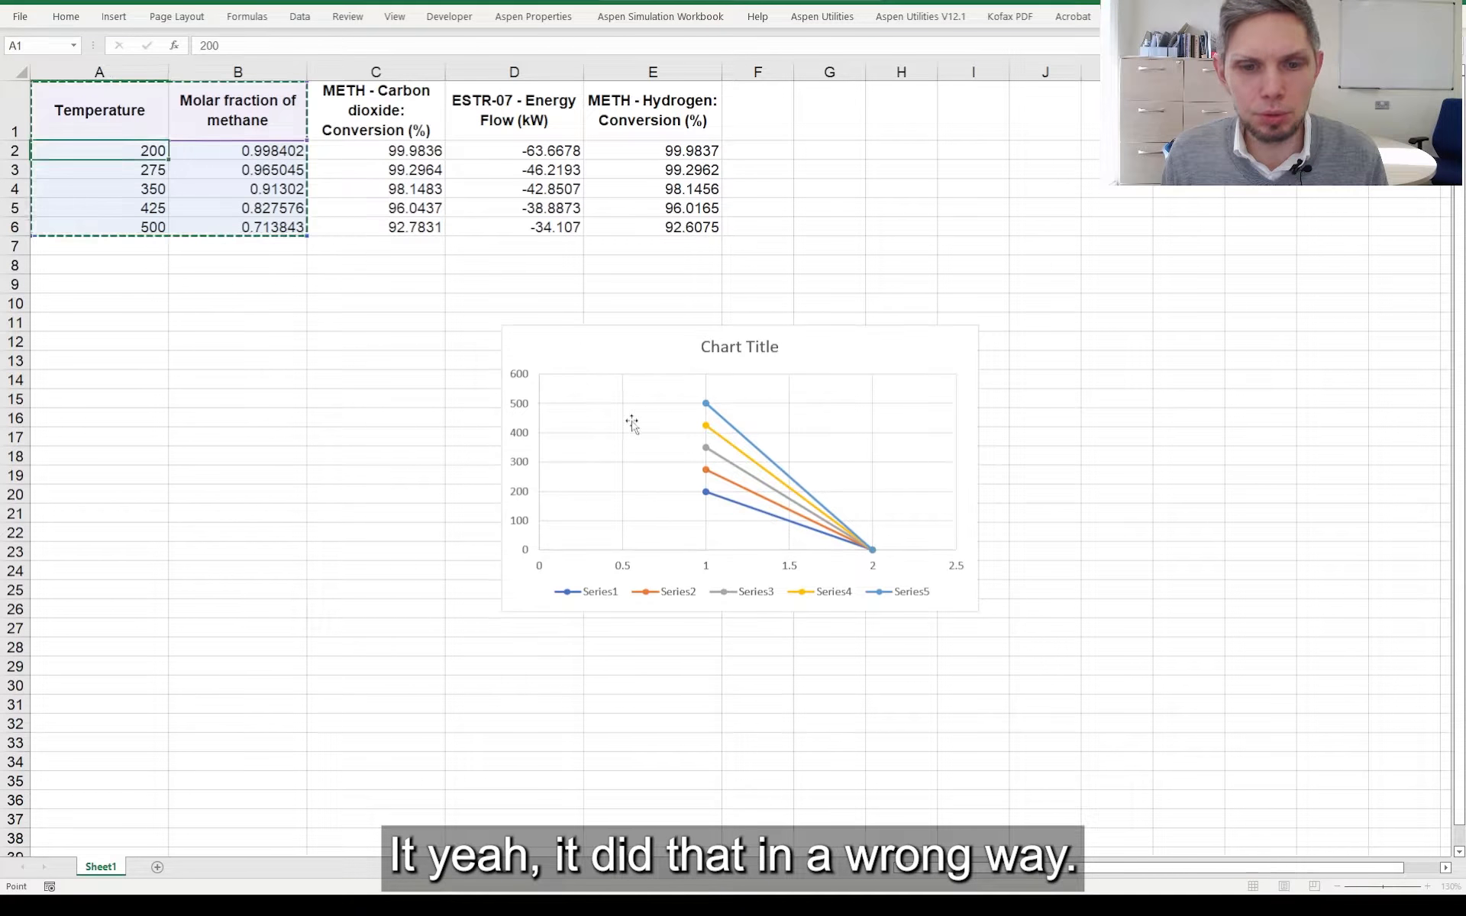
left_click(303, 436)
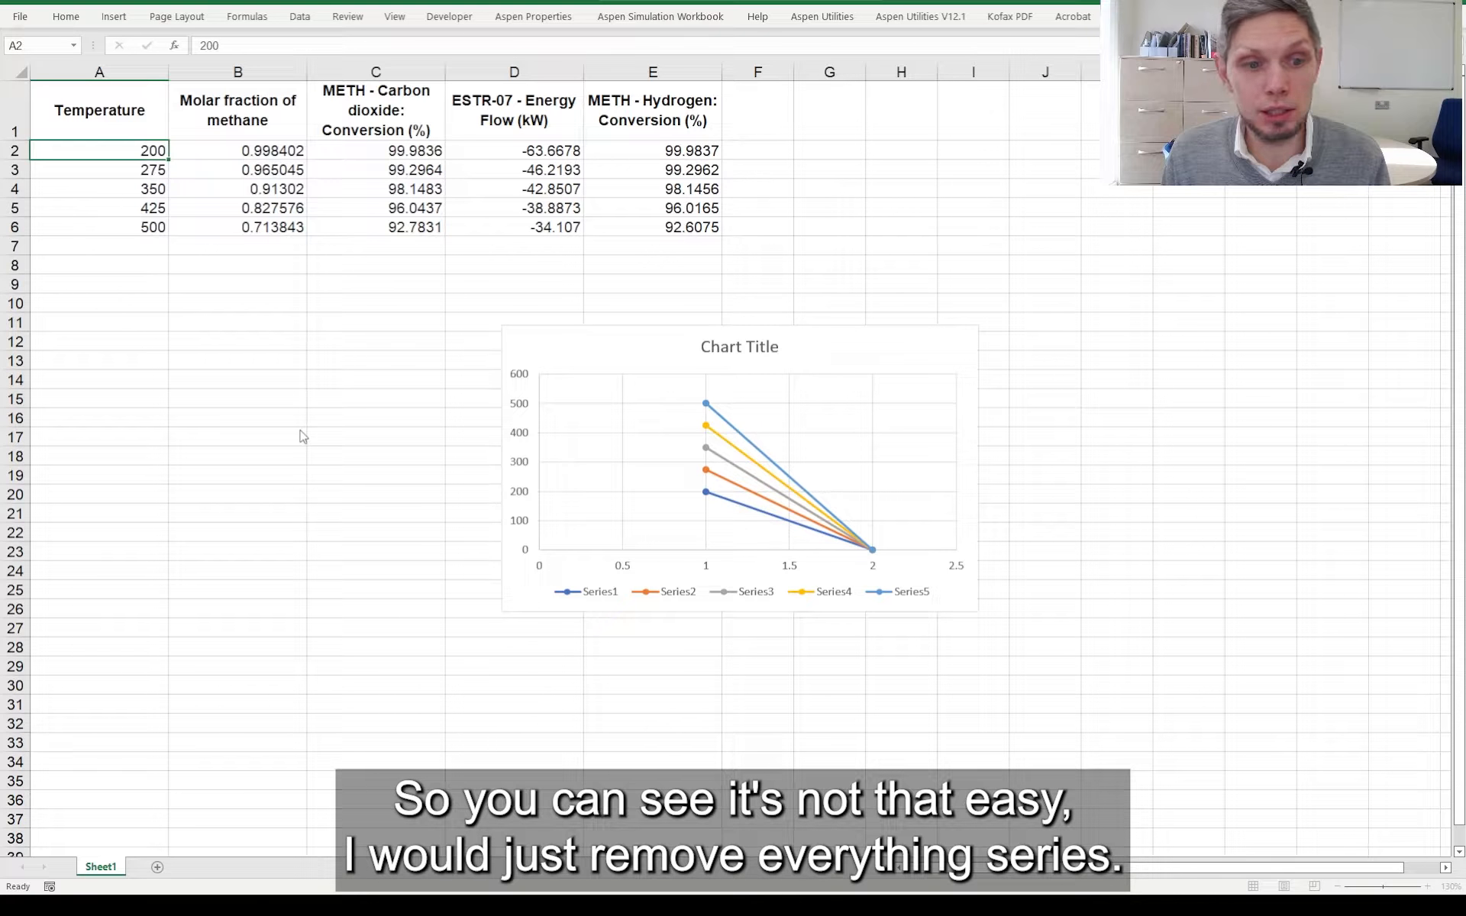
left_click(302, 436)
left_click(303, 436)
left_click(302, 436)
left_click(303, 436)
Add a chart series with the temperatures A2:A6 as X values and the methane fractions B2:B6 as Y values.
left_click(183, 436)
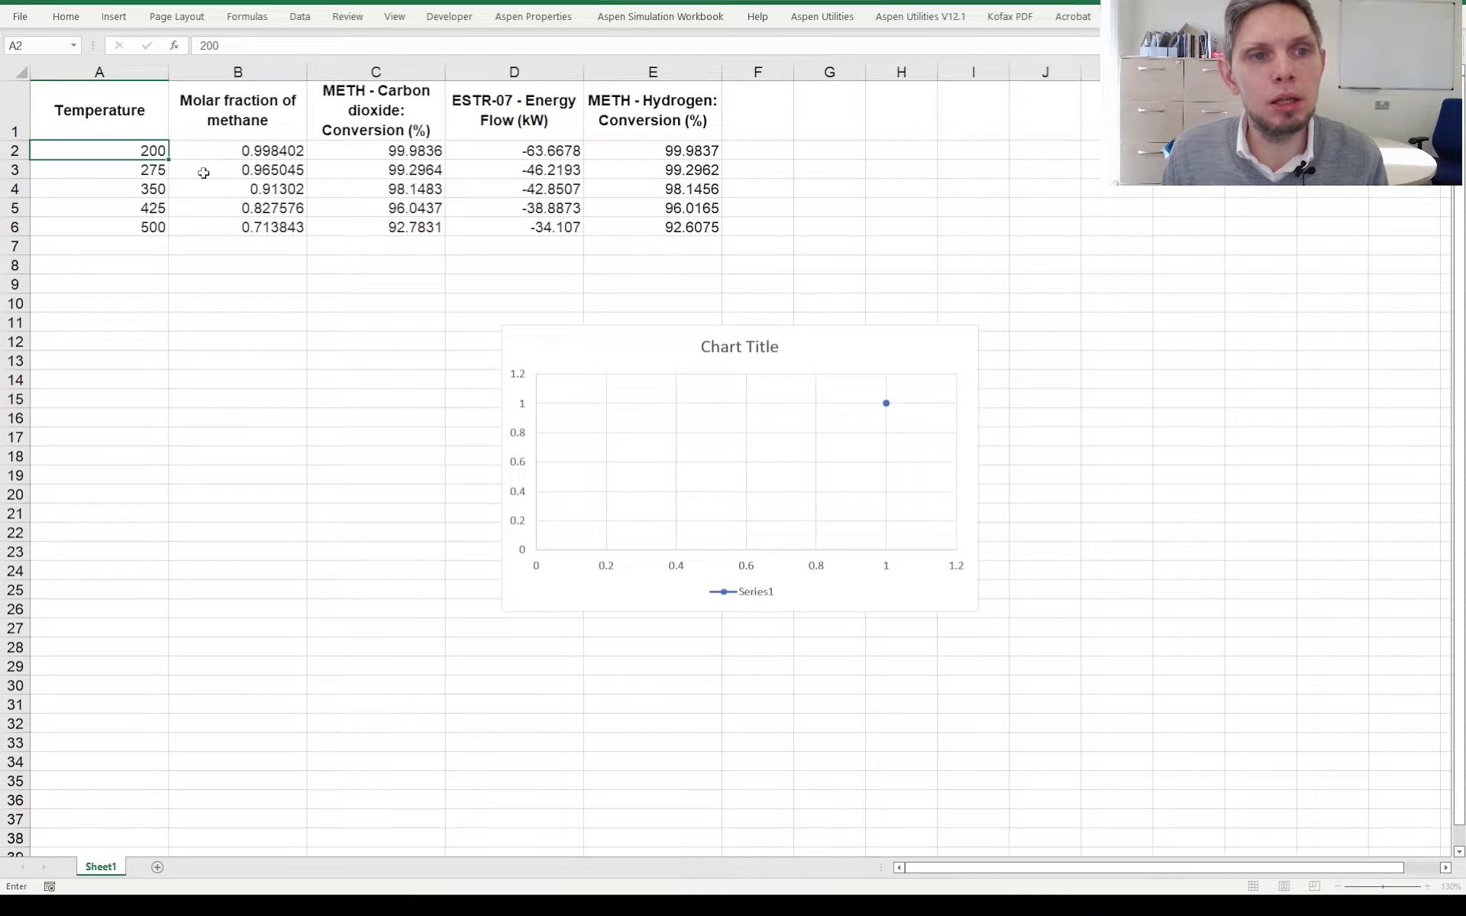
left_click_drag(137, 151, 139, 227)
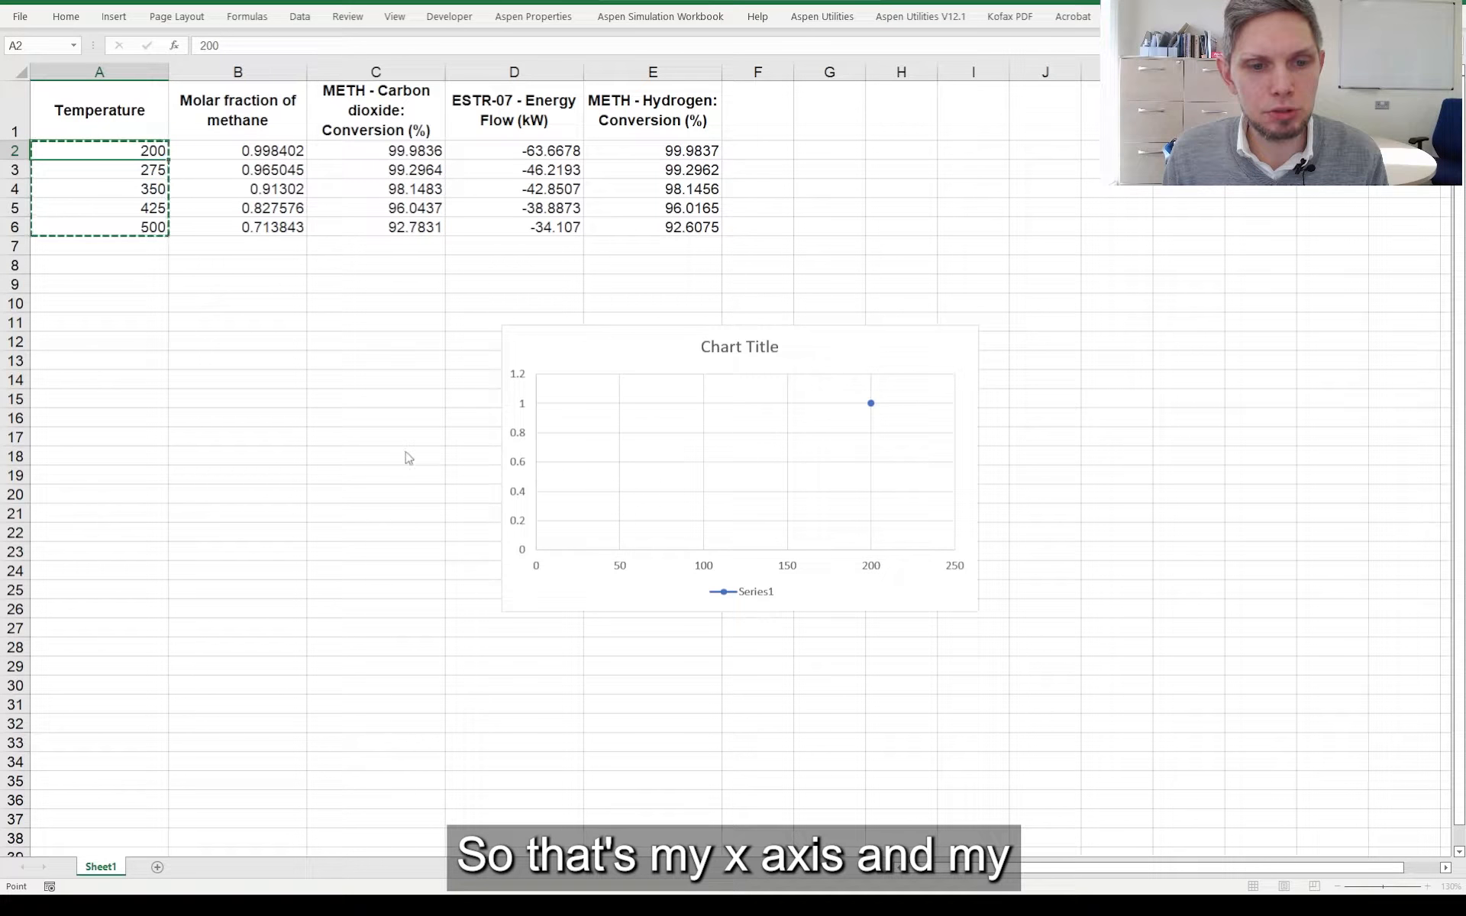
key("Tab")
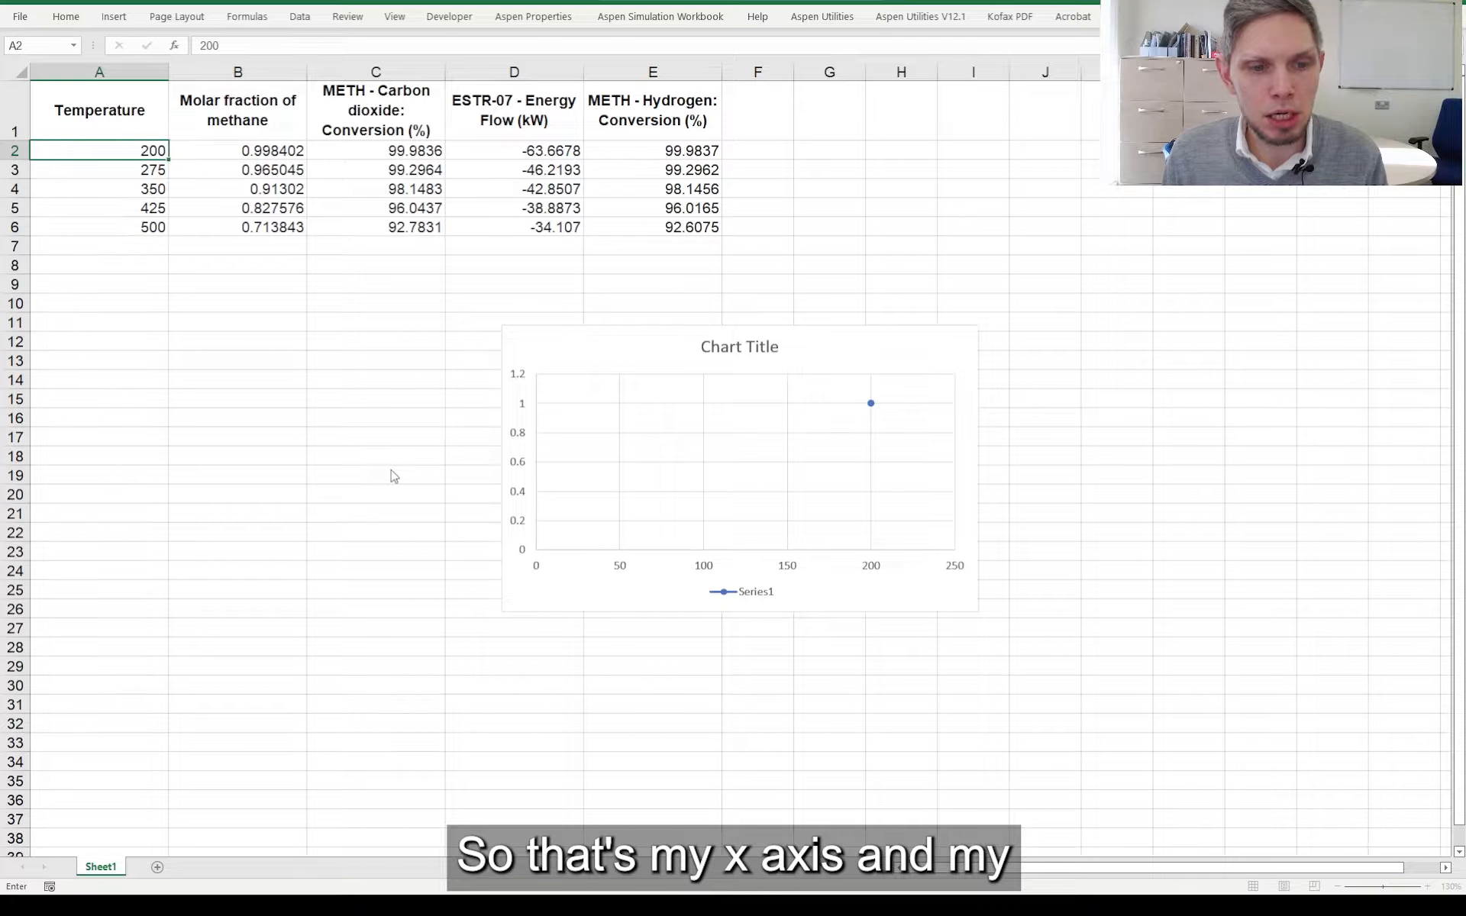
left_click(235, 150)
left_click_drag(235, 151, 304, 226)
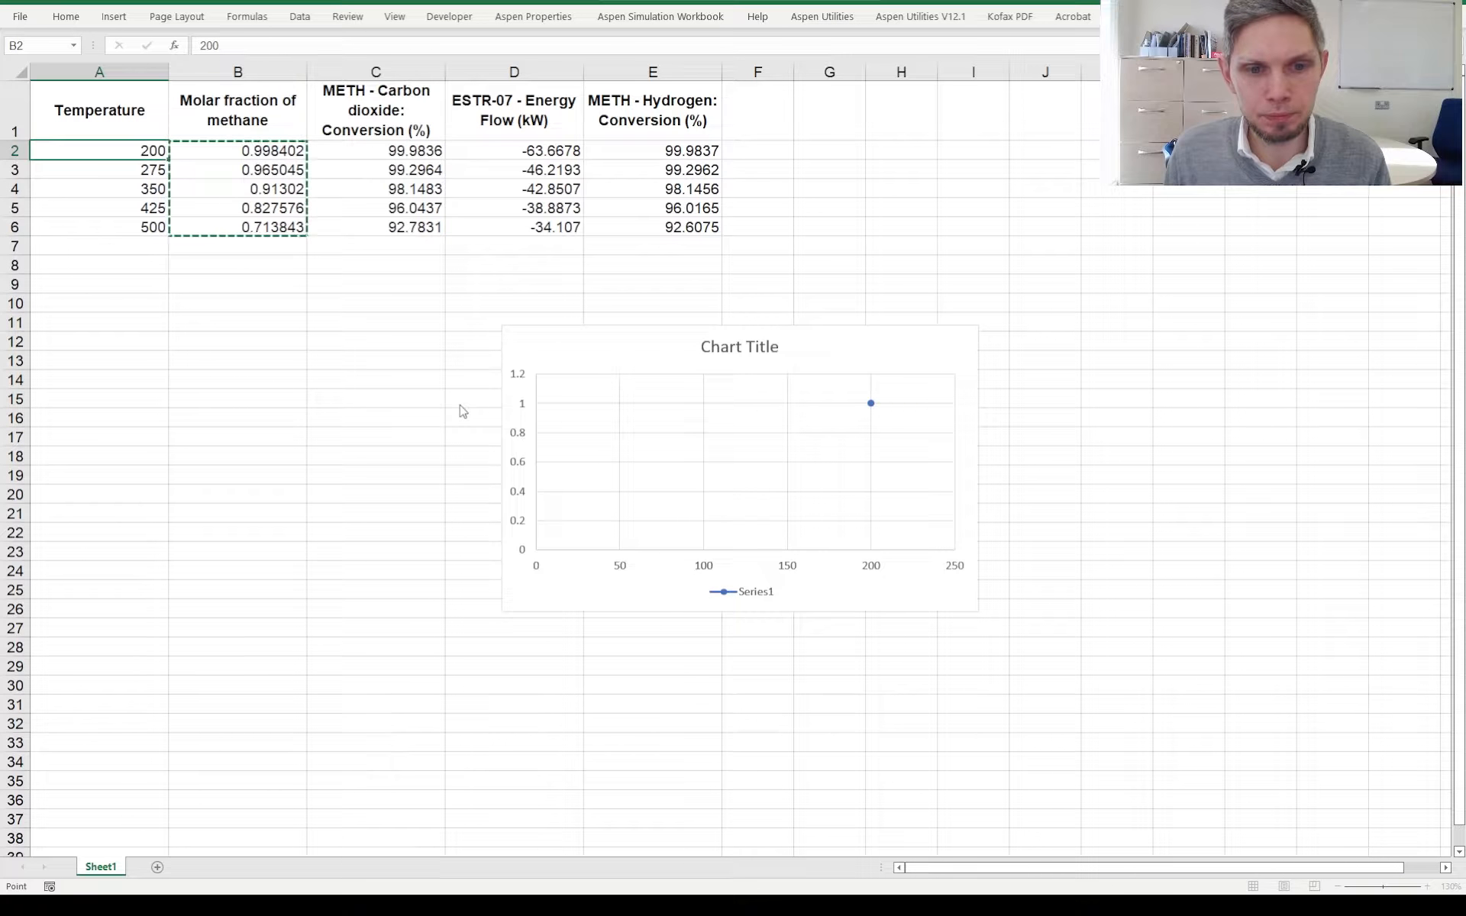
left_click(389, 503)
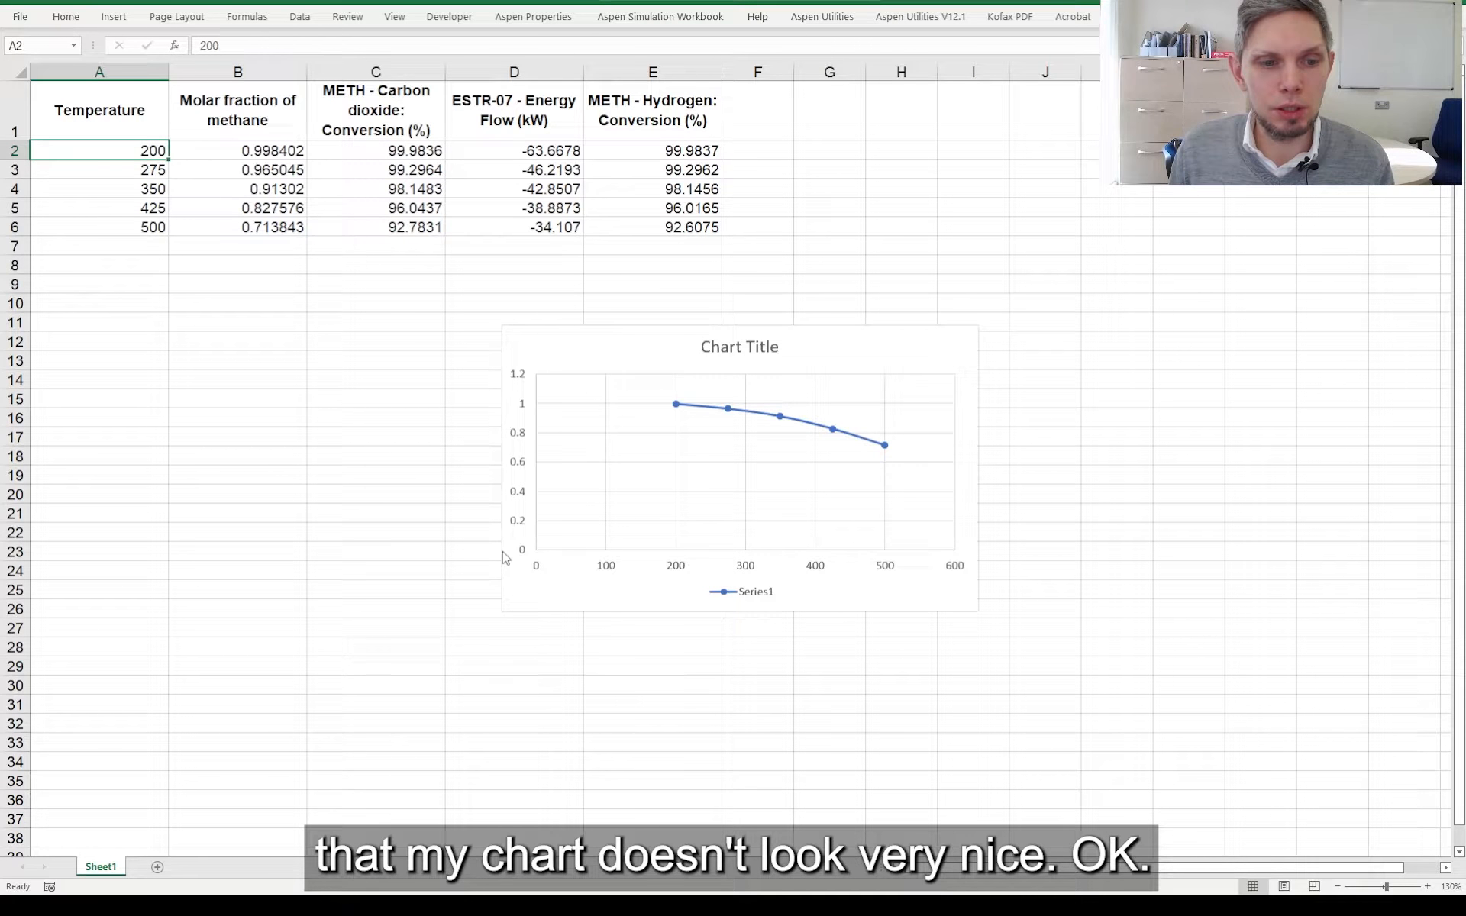
Remove the chart title and add a title to the horizontal axis.
left_click(503, 557)
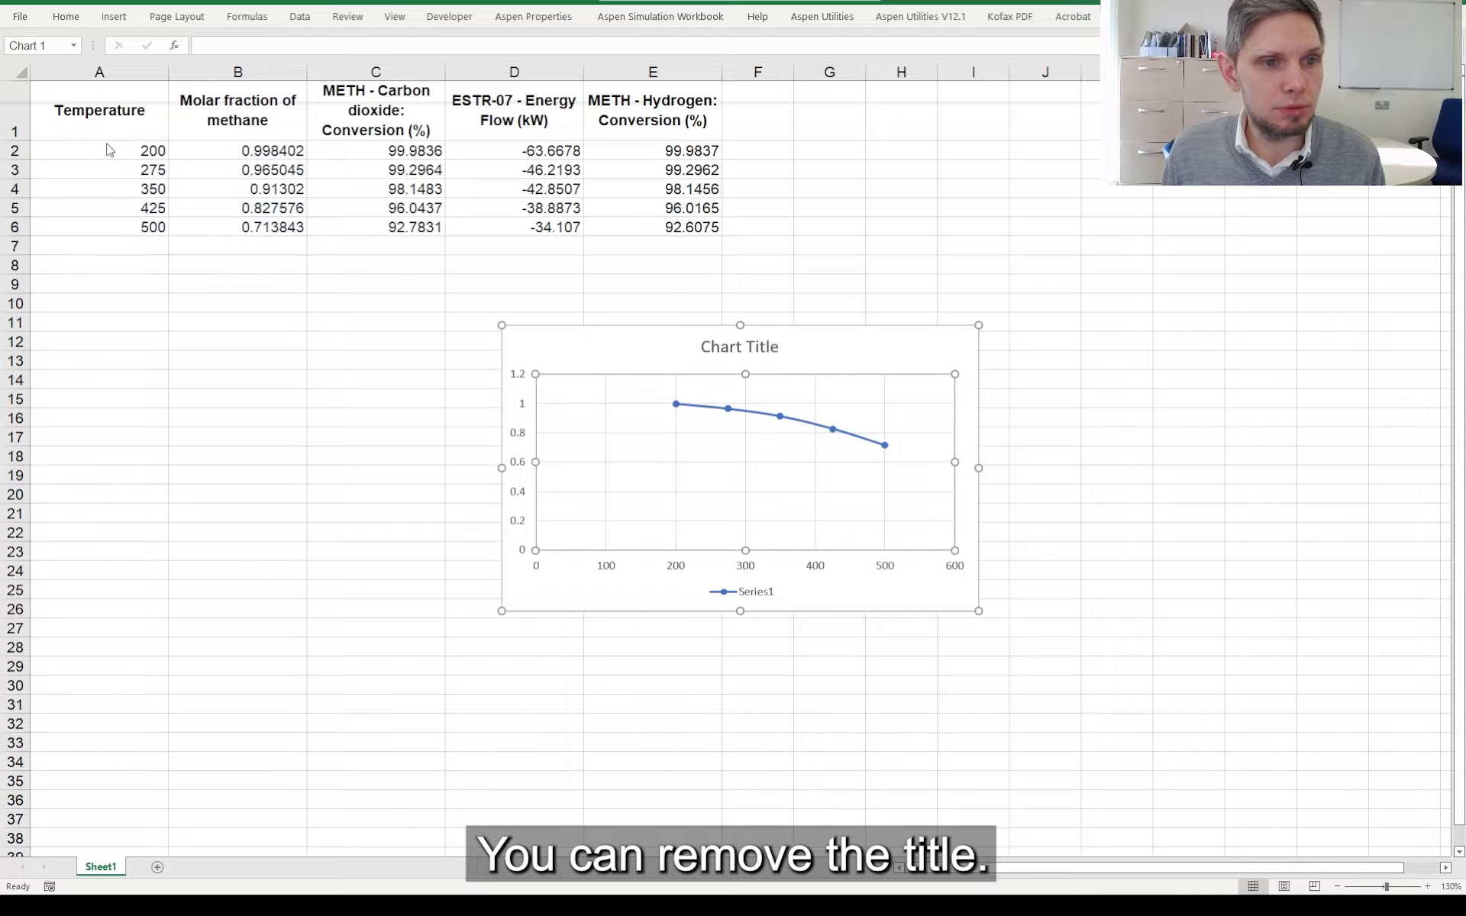
left_click(185, 158)
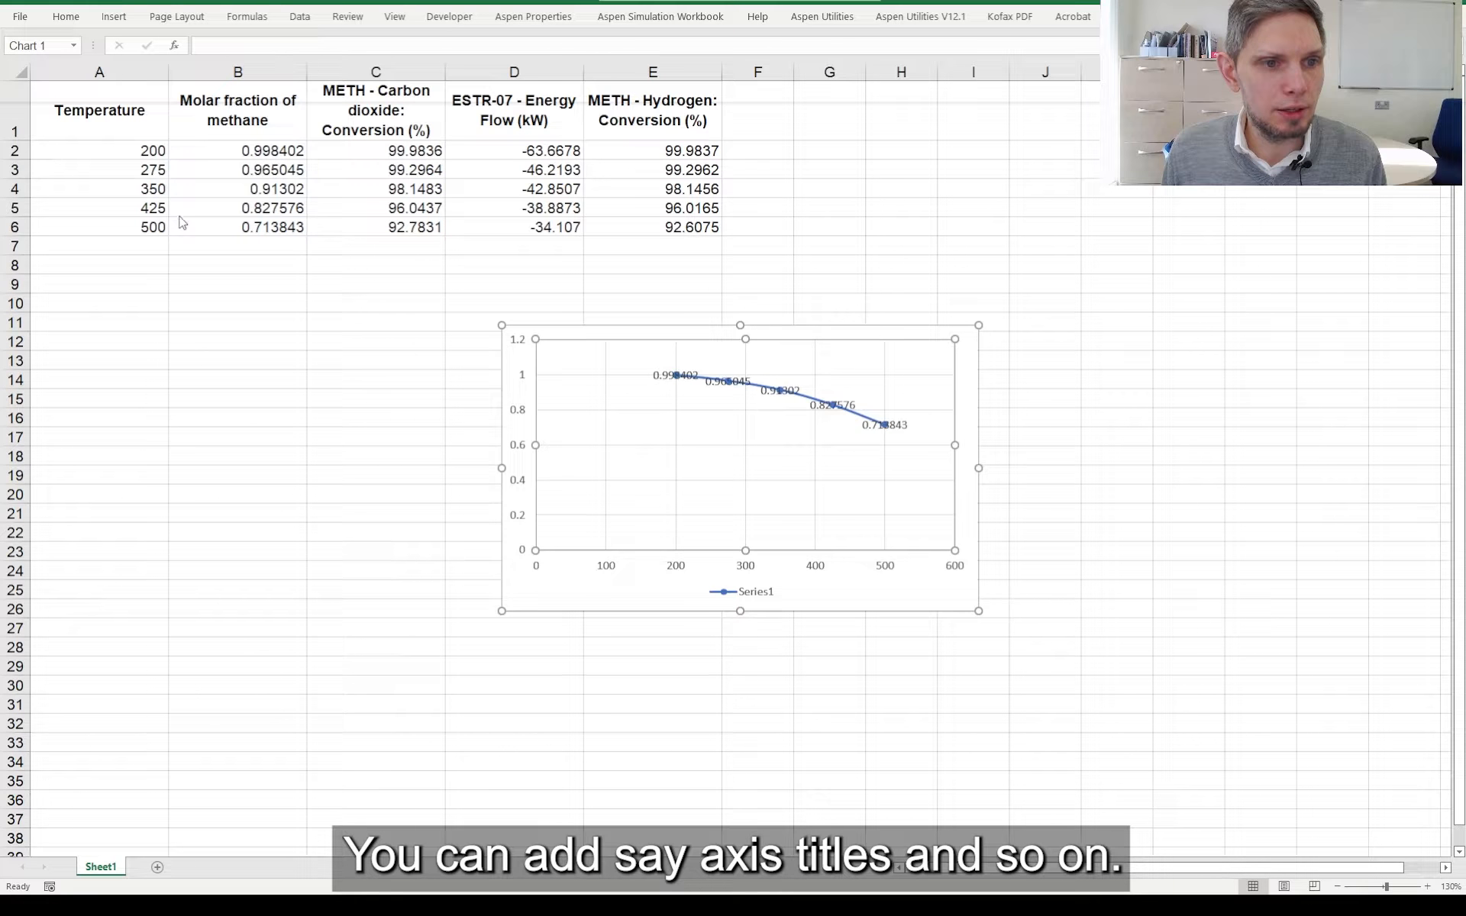
left_click(196, 147)
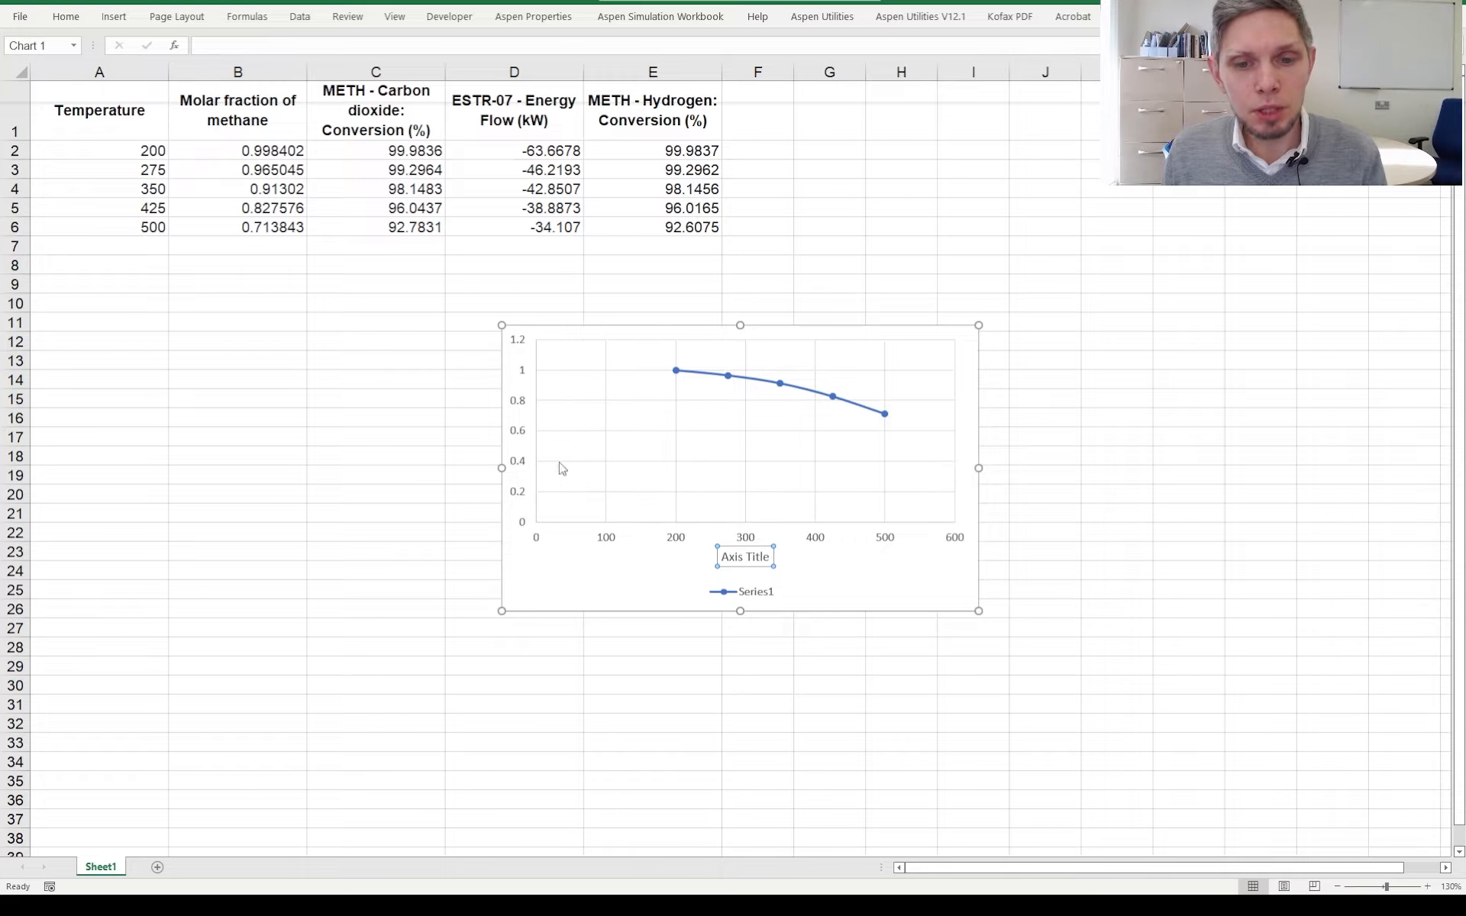
Change the chart type to the saved Chart1 template and delete the legend.
left_click(594, 428)
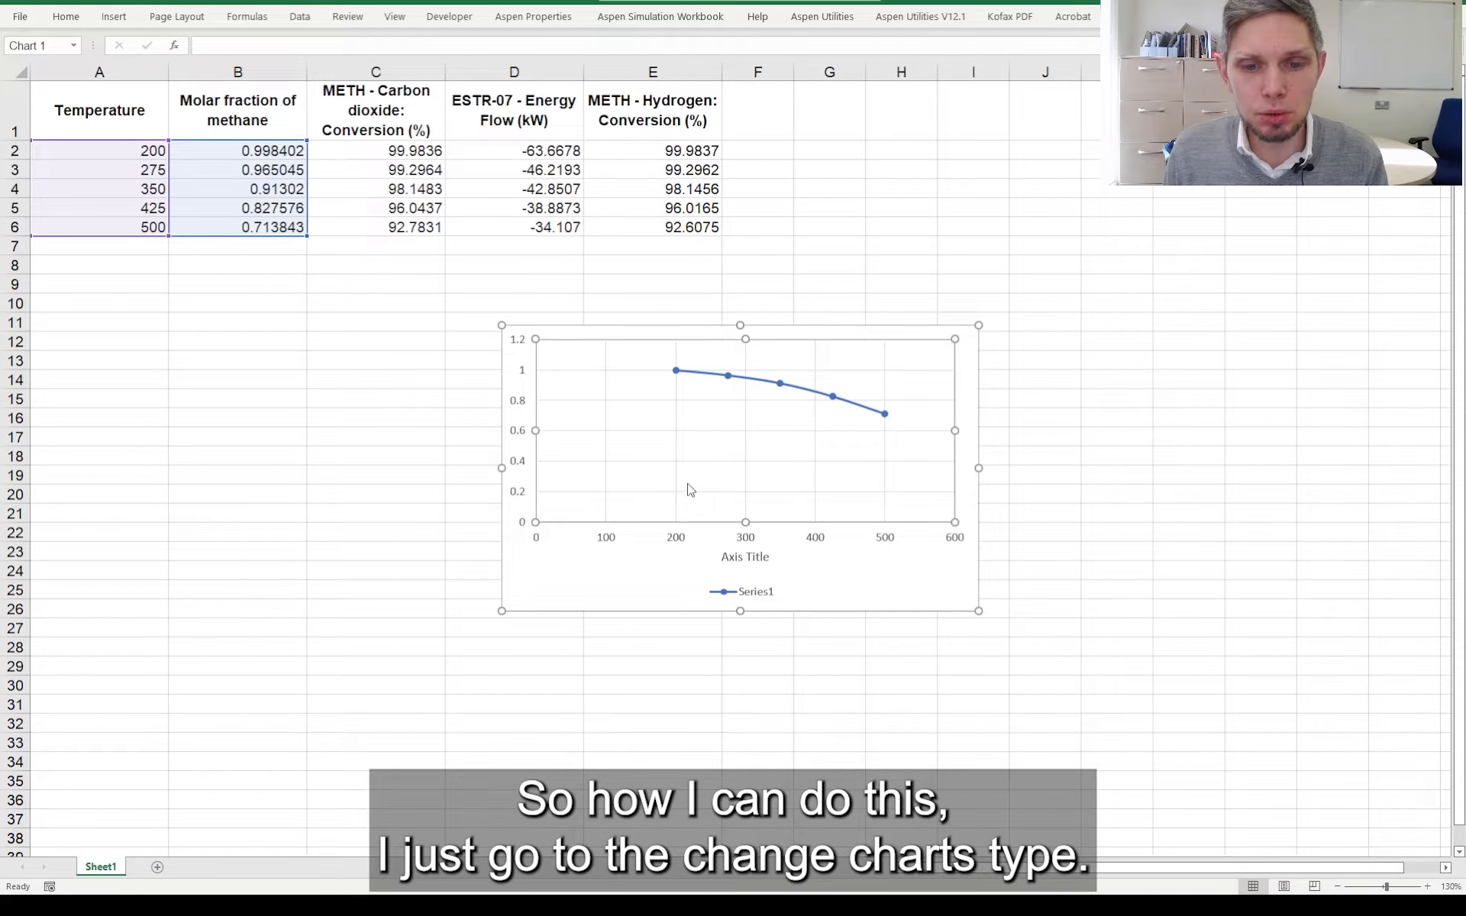
right_click(650, 360)
left_click(725, 428)
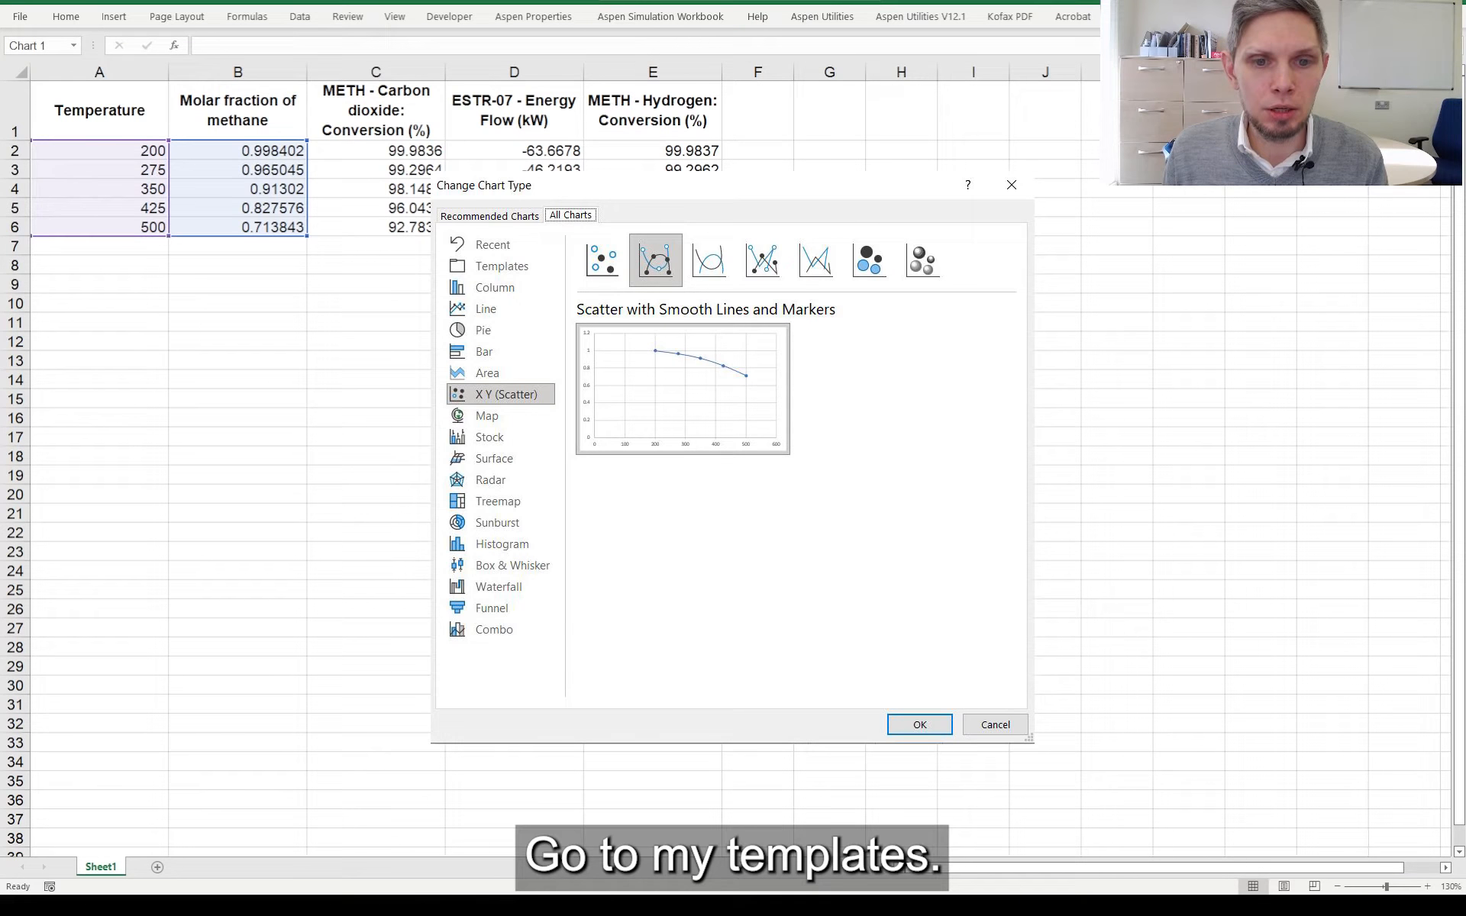
left_click(501, 267)
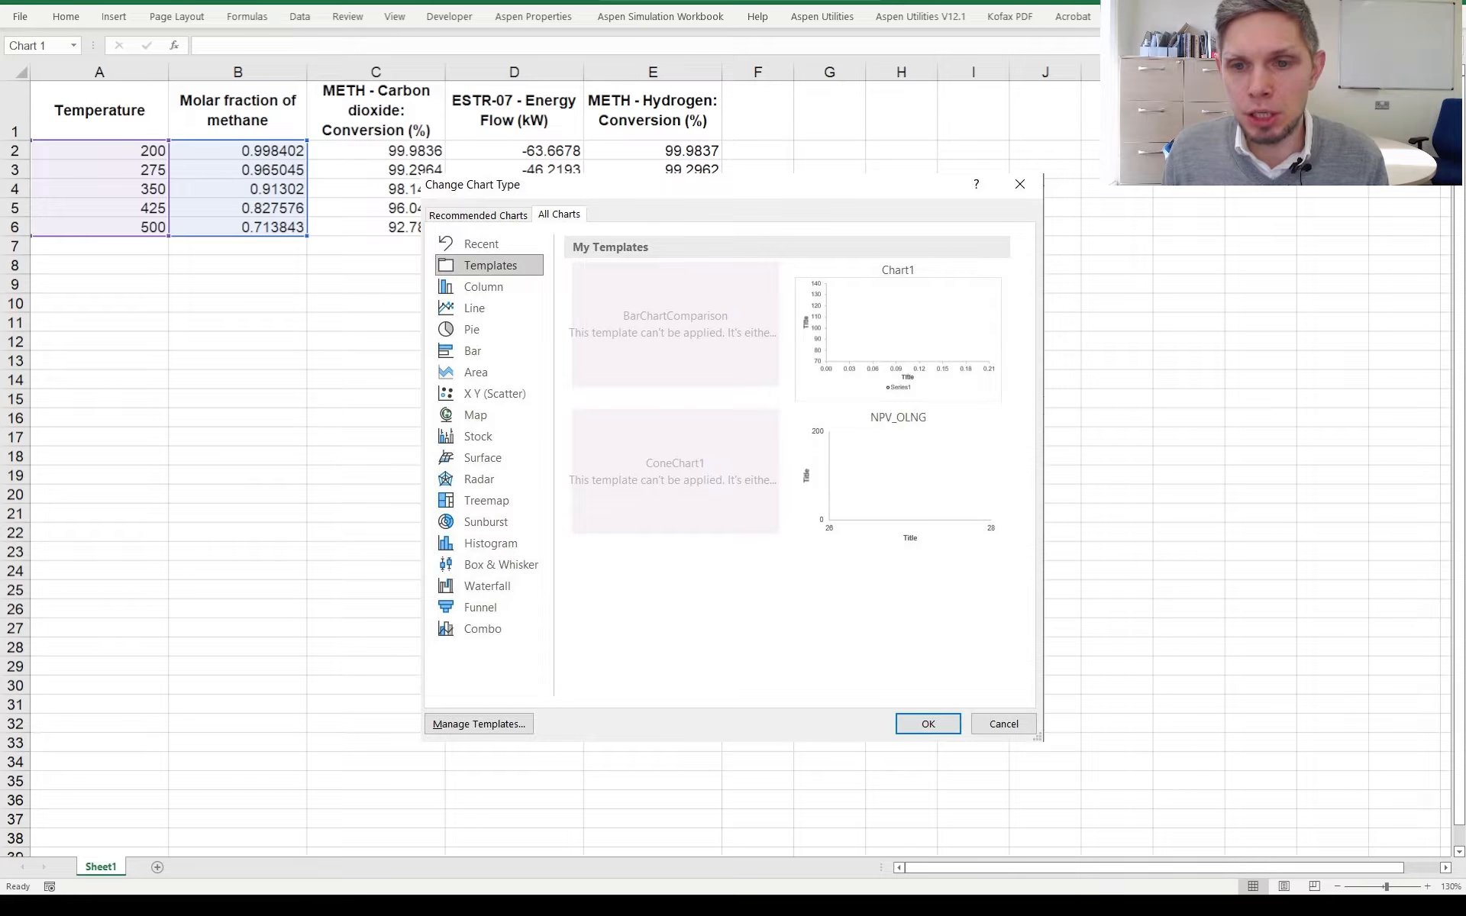
mouse_move(893, 377)
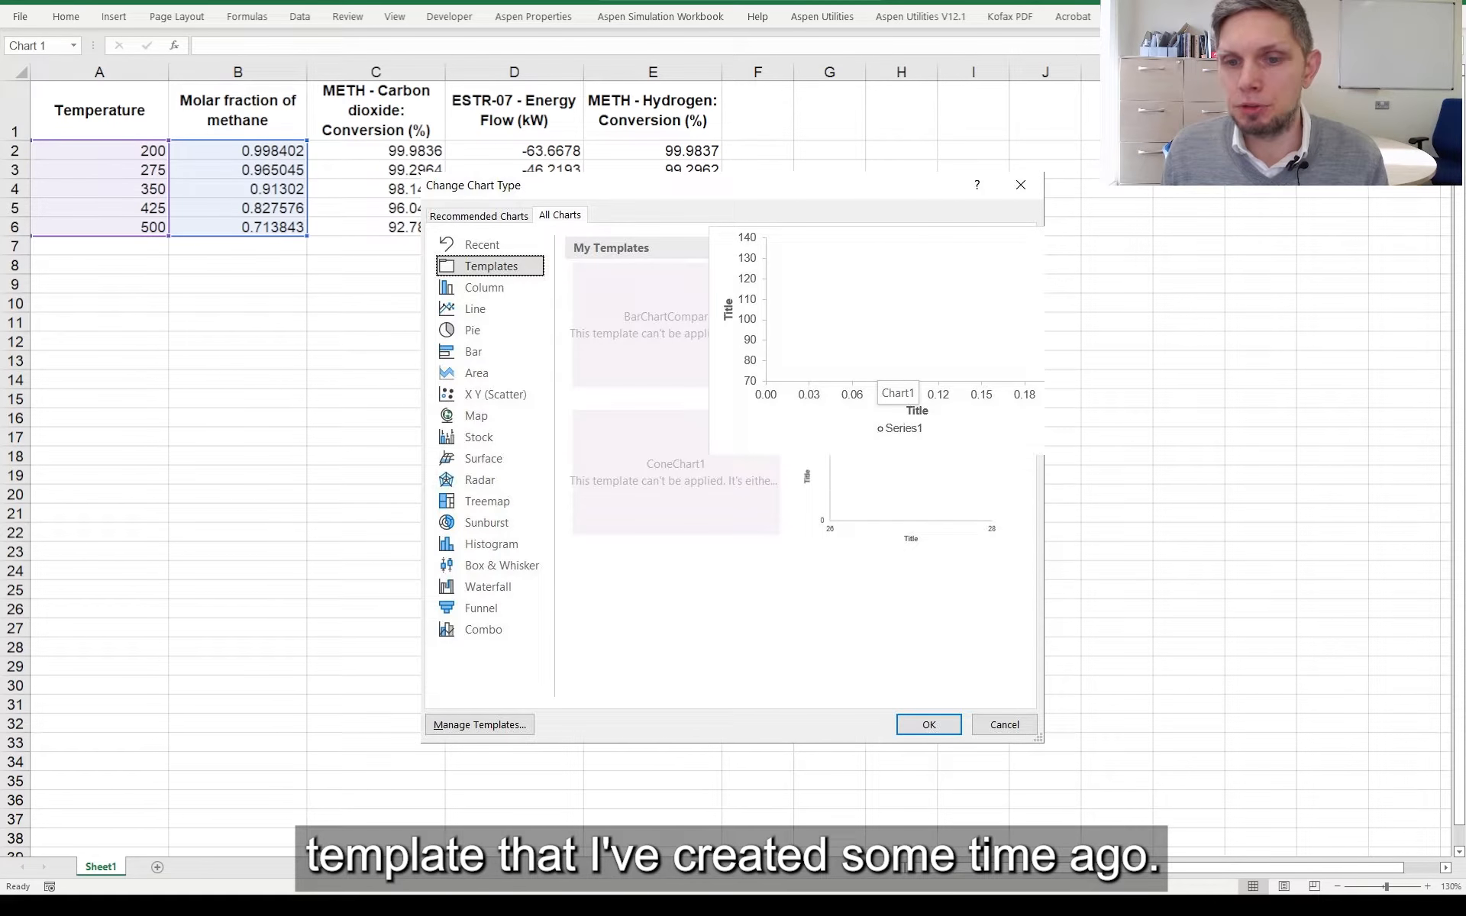
double_click(893, 378)
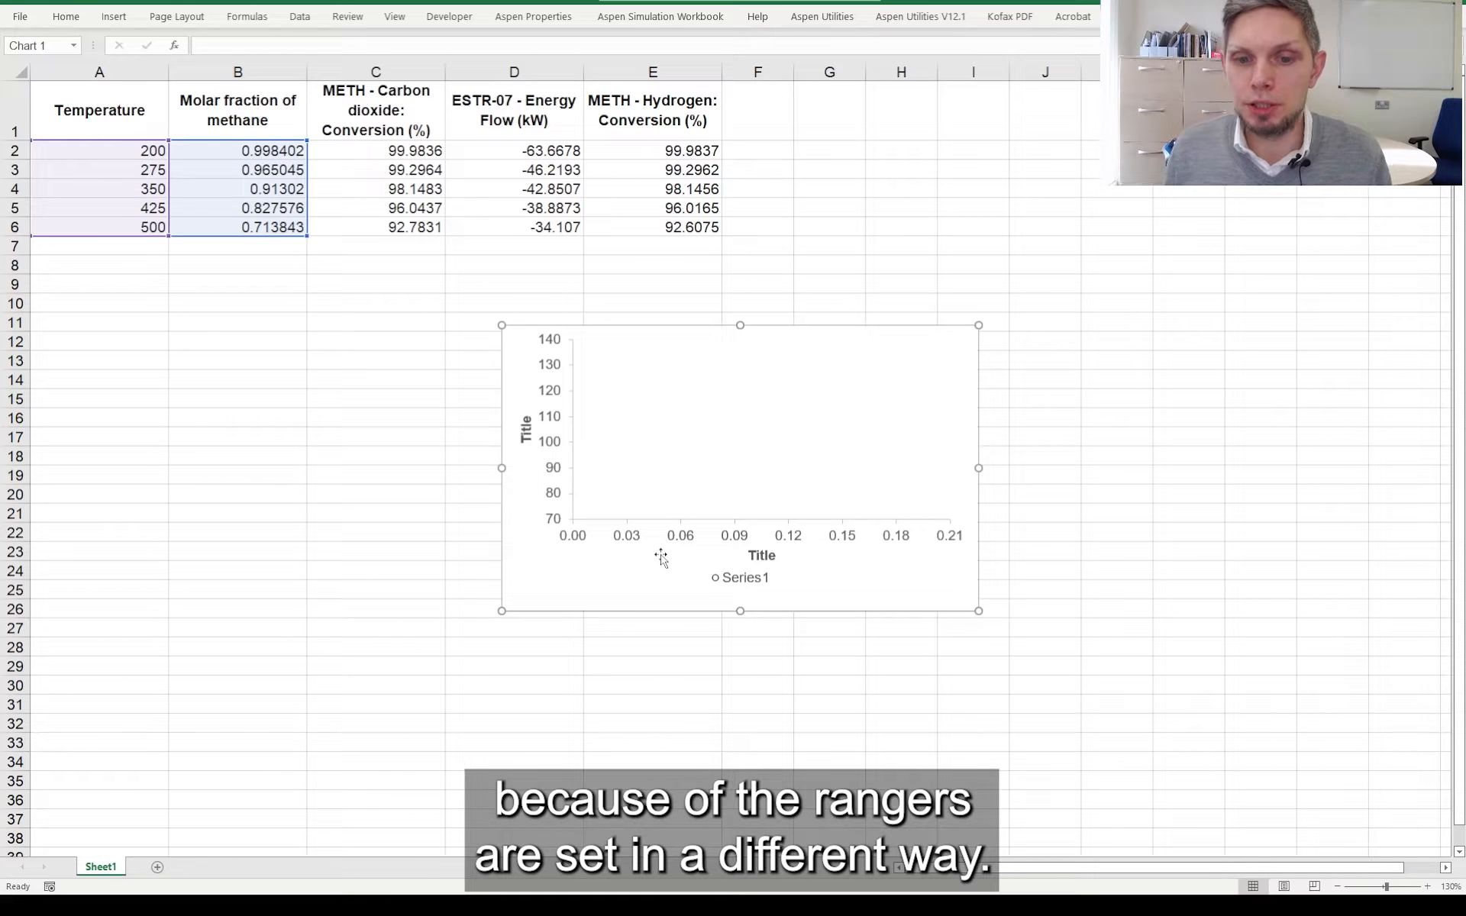
left_click(746, 577)
key("Delete")
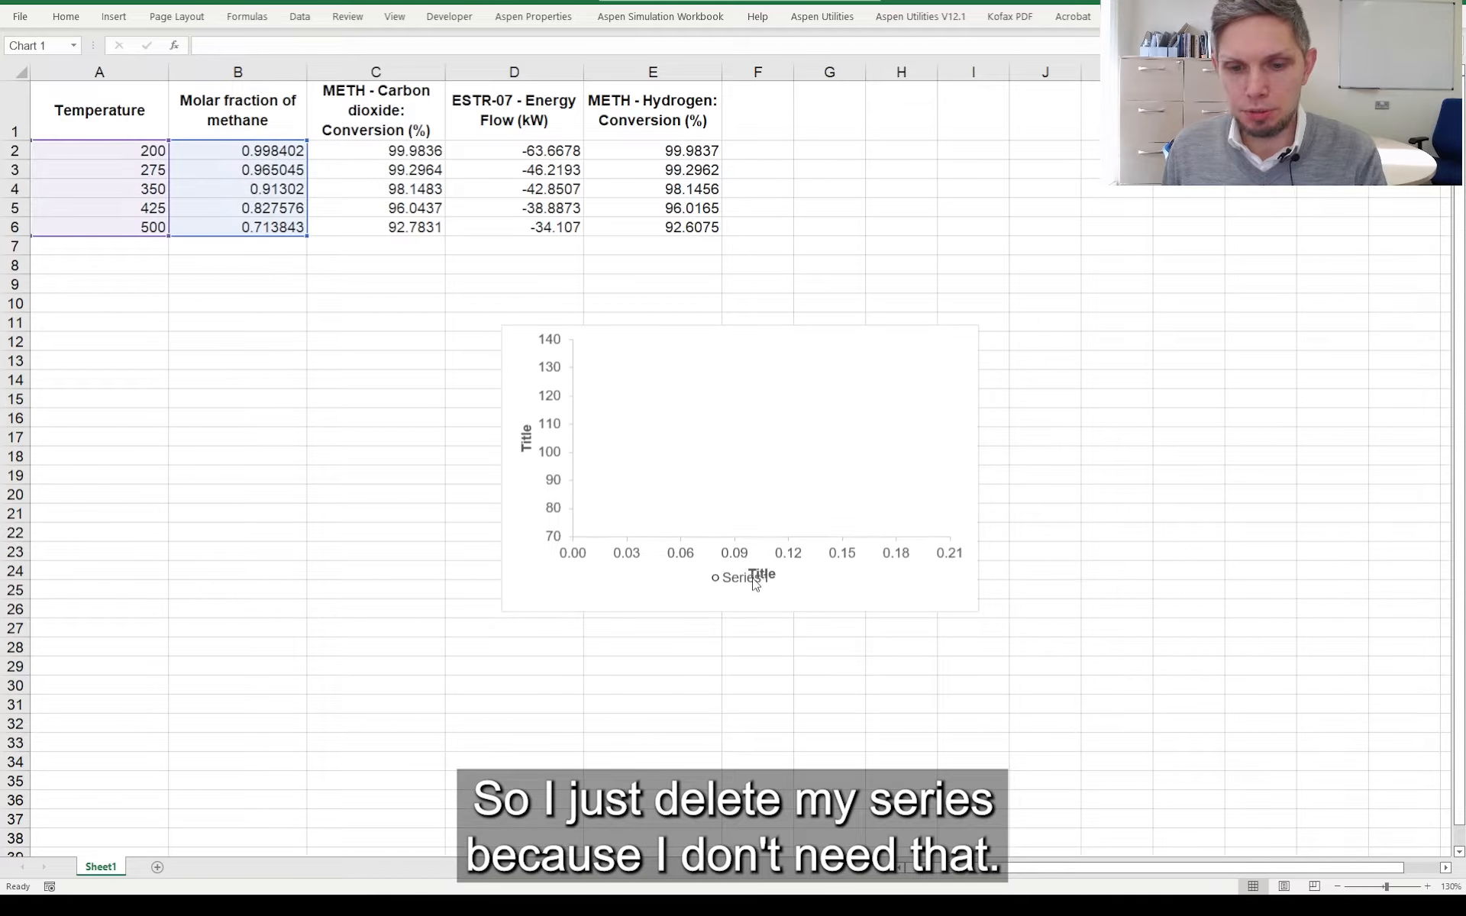
Reset the horizontal axis's maximum and major unit, and the vertical axis's bounds, to automatic scaling.
double_click(735, 573)
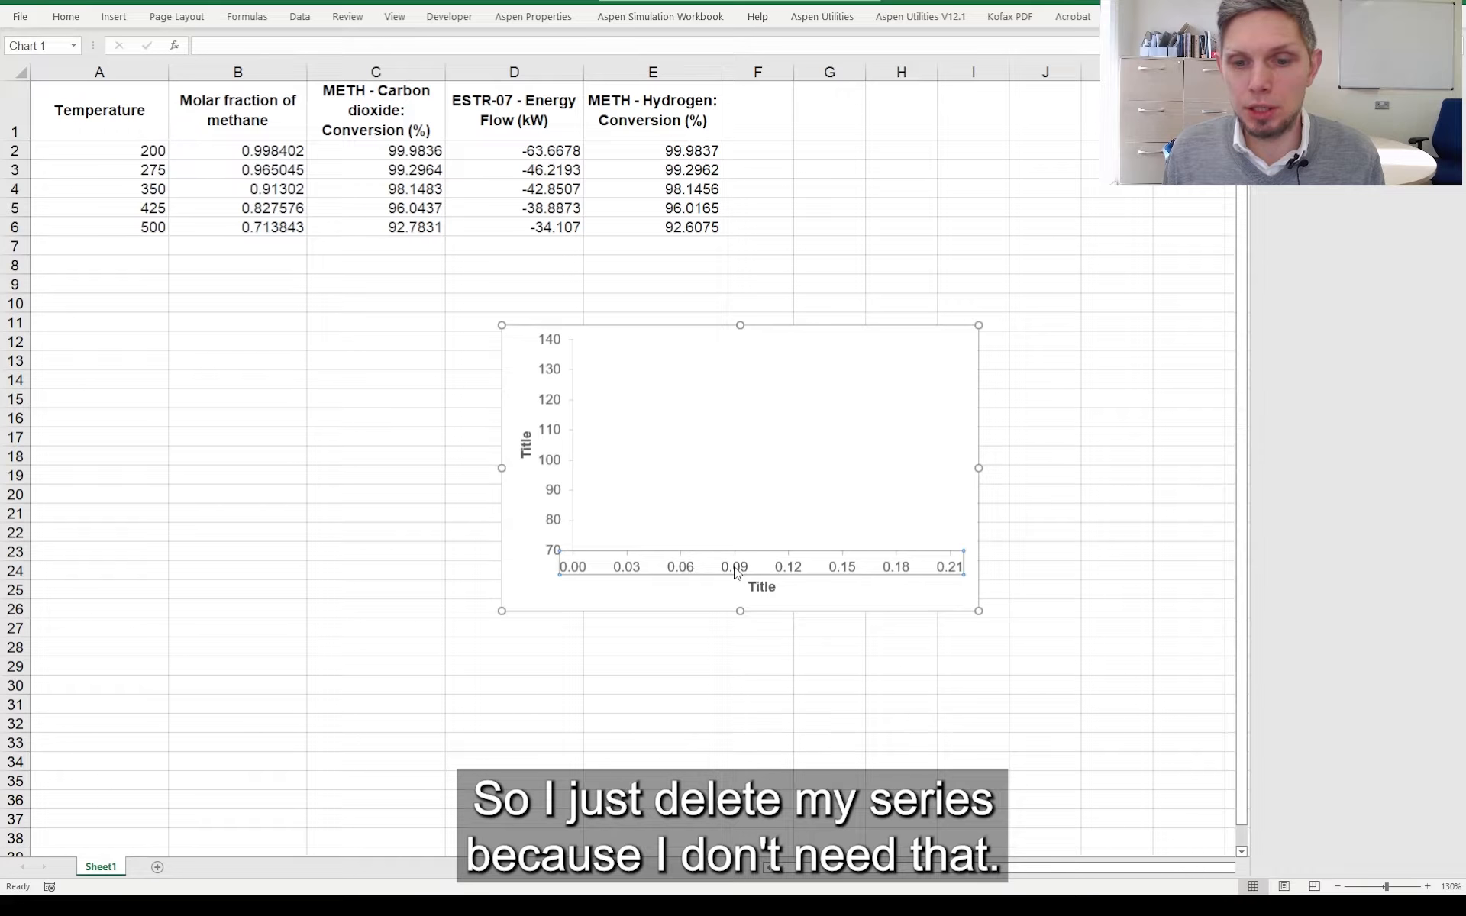
left_click(1422, 228)
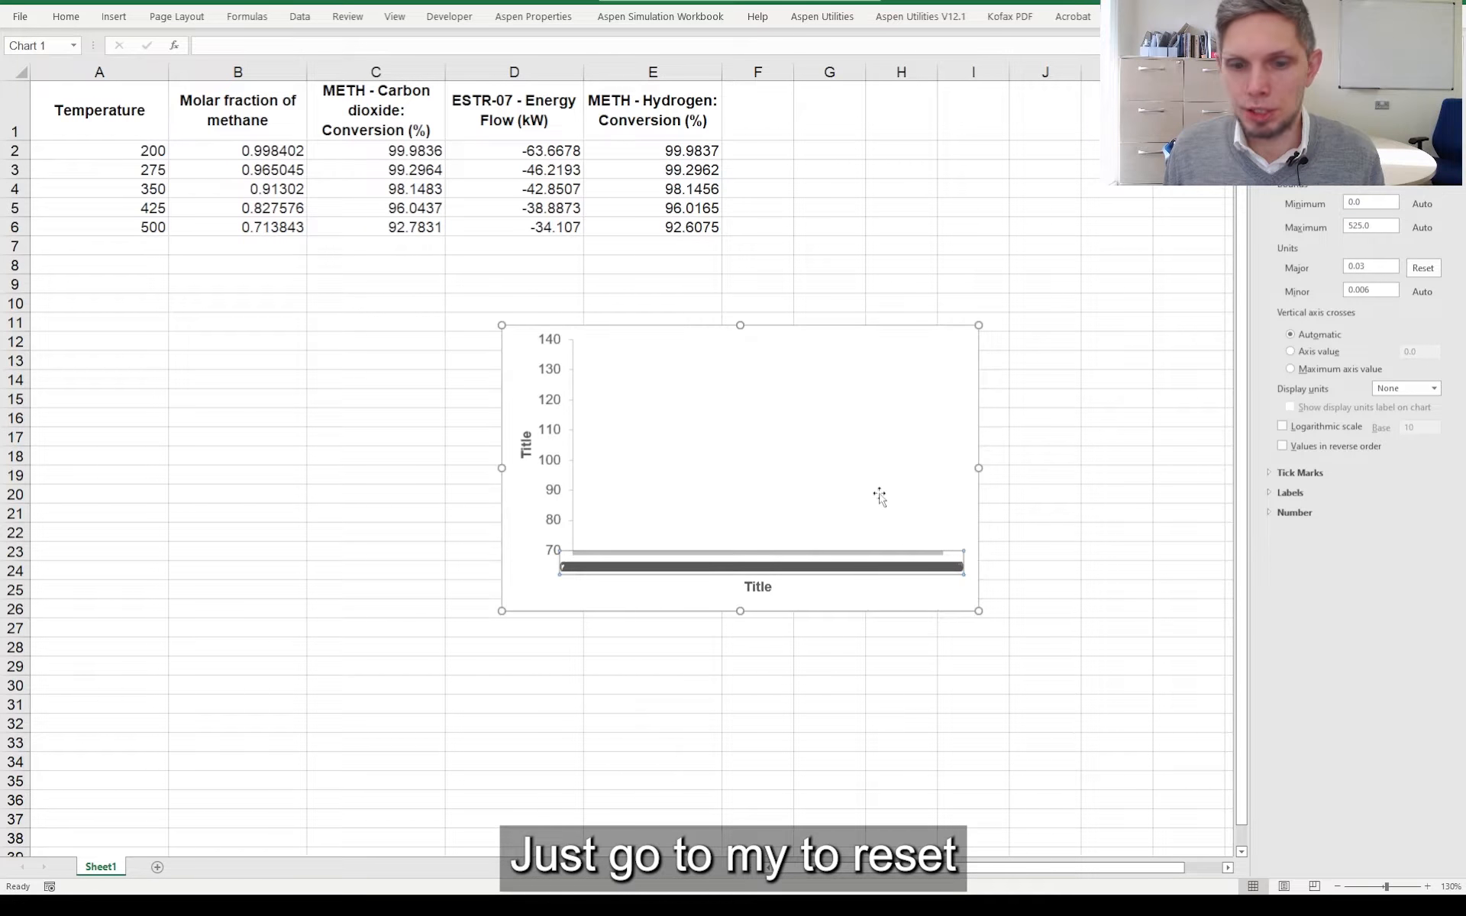
left_click(1422, 268)
left_click(554, 430)
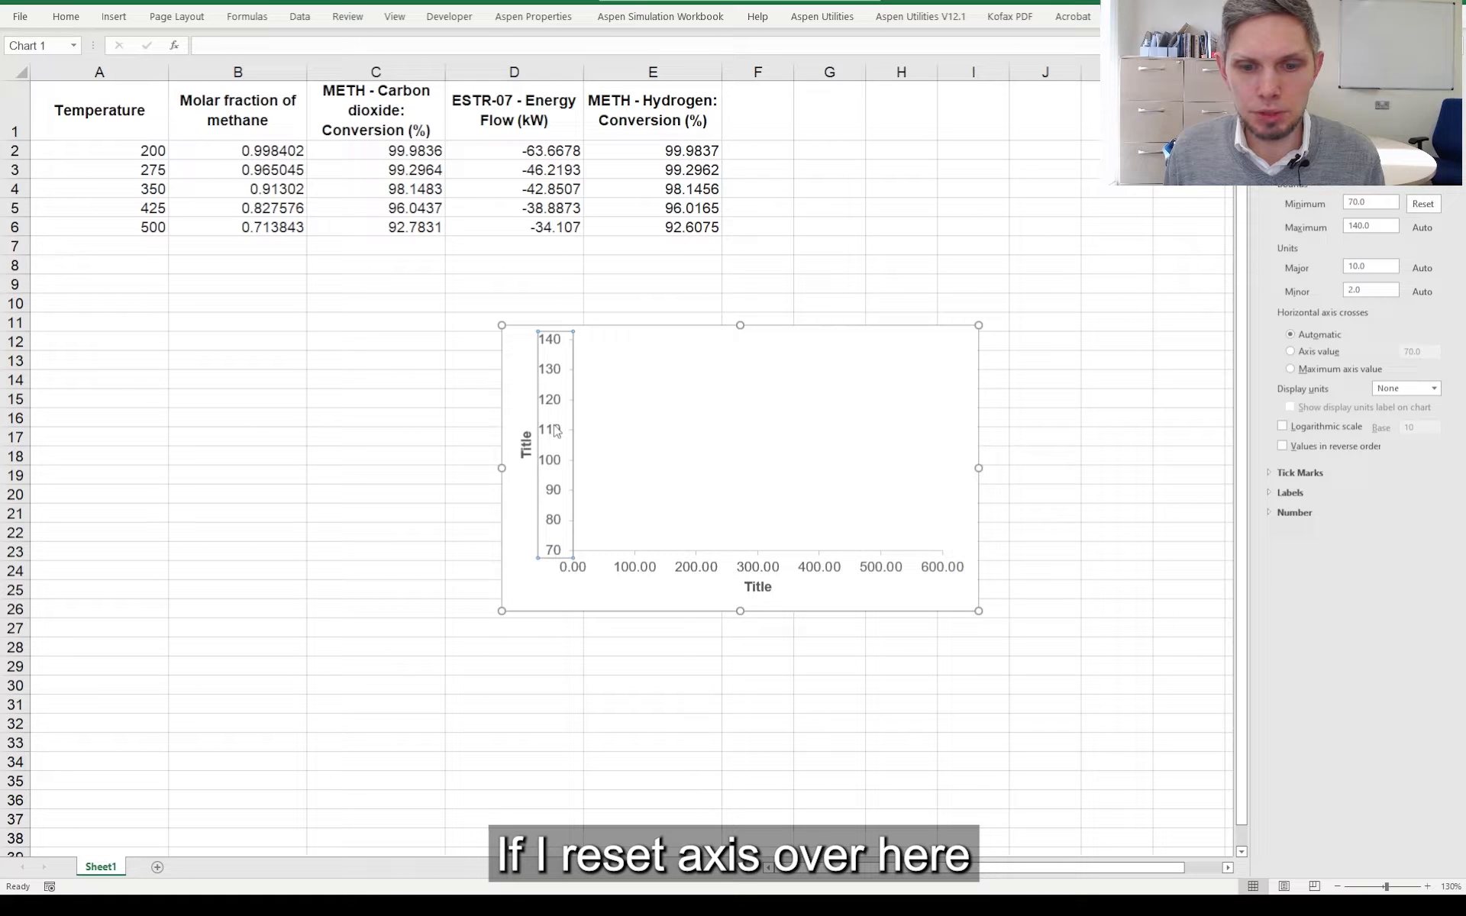
left_click(1422, 205)
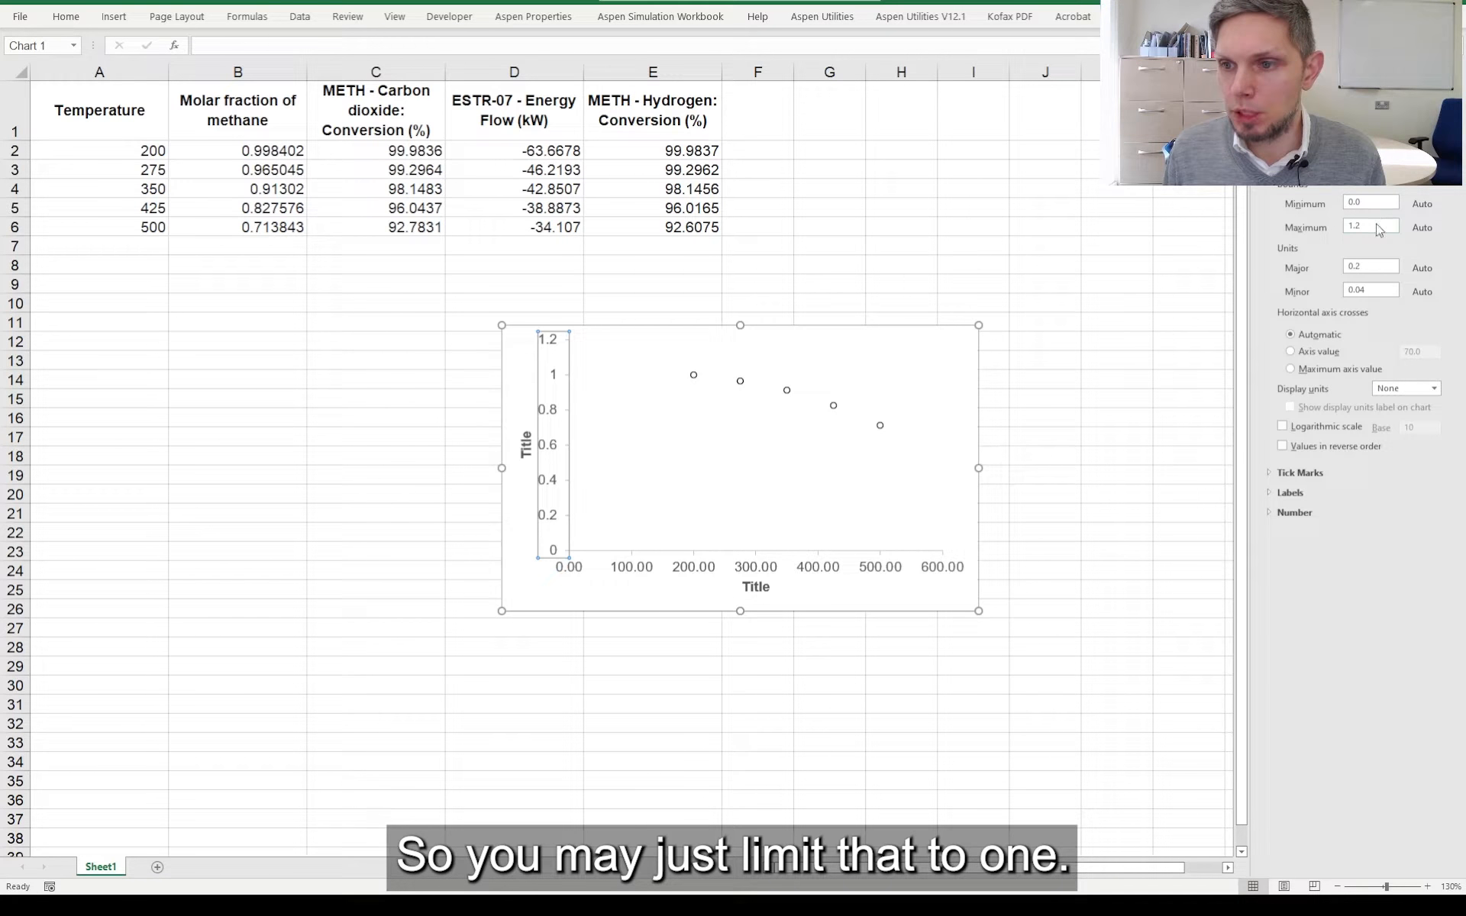
Set the vertical axis bounds to a maximum of 1 and a minimum of 0.6.
left_click_drag(1378, 227, 1238, 250)
type("1")
key("Return")
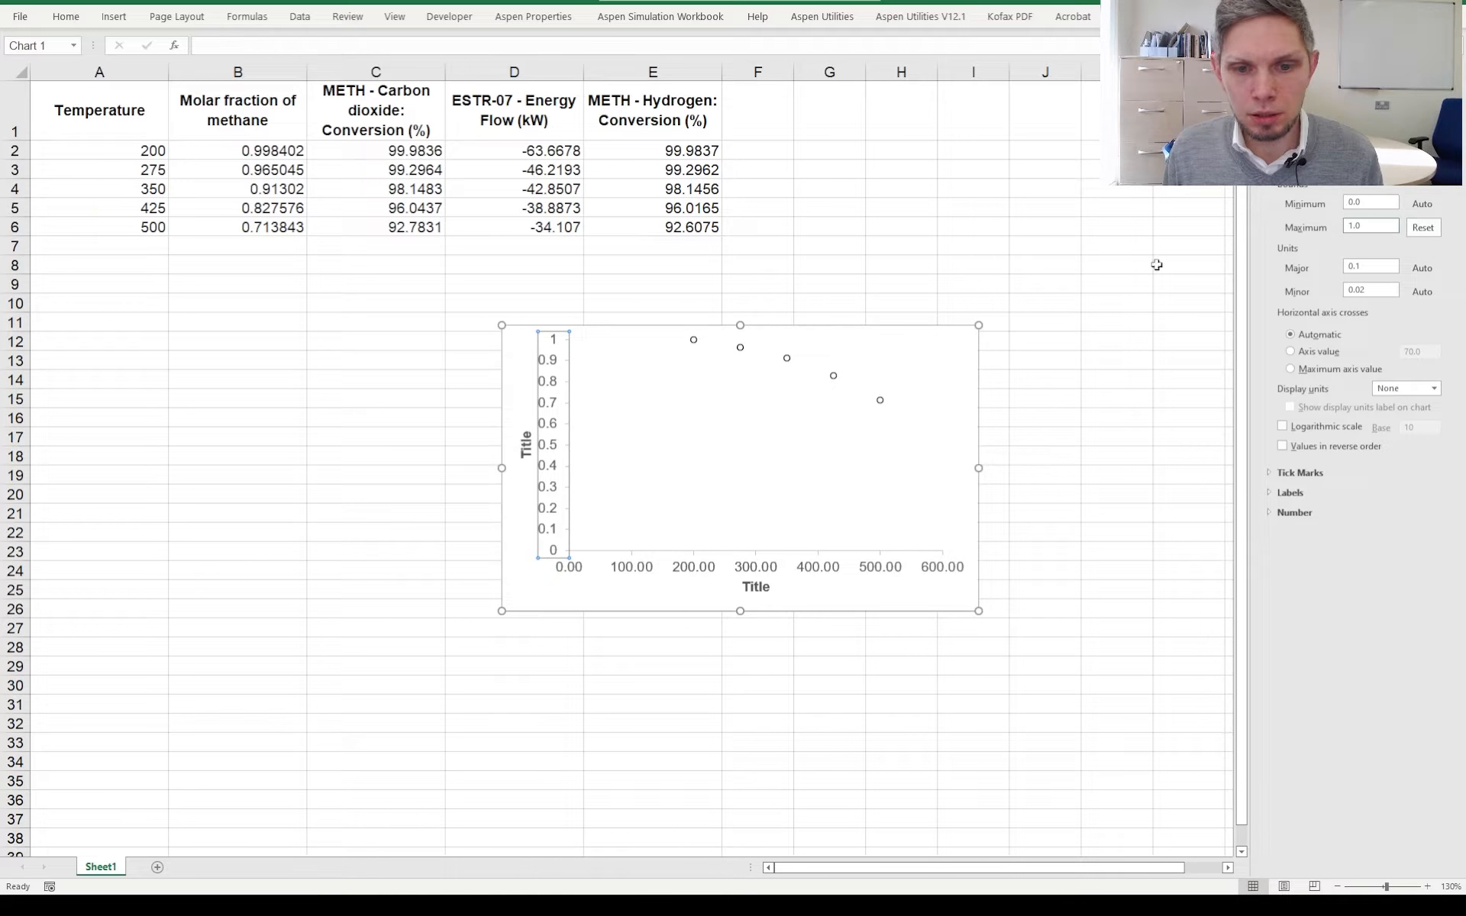
left_click(1389, 204)
key("BackSpace")
type("6")
key("Return")
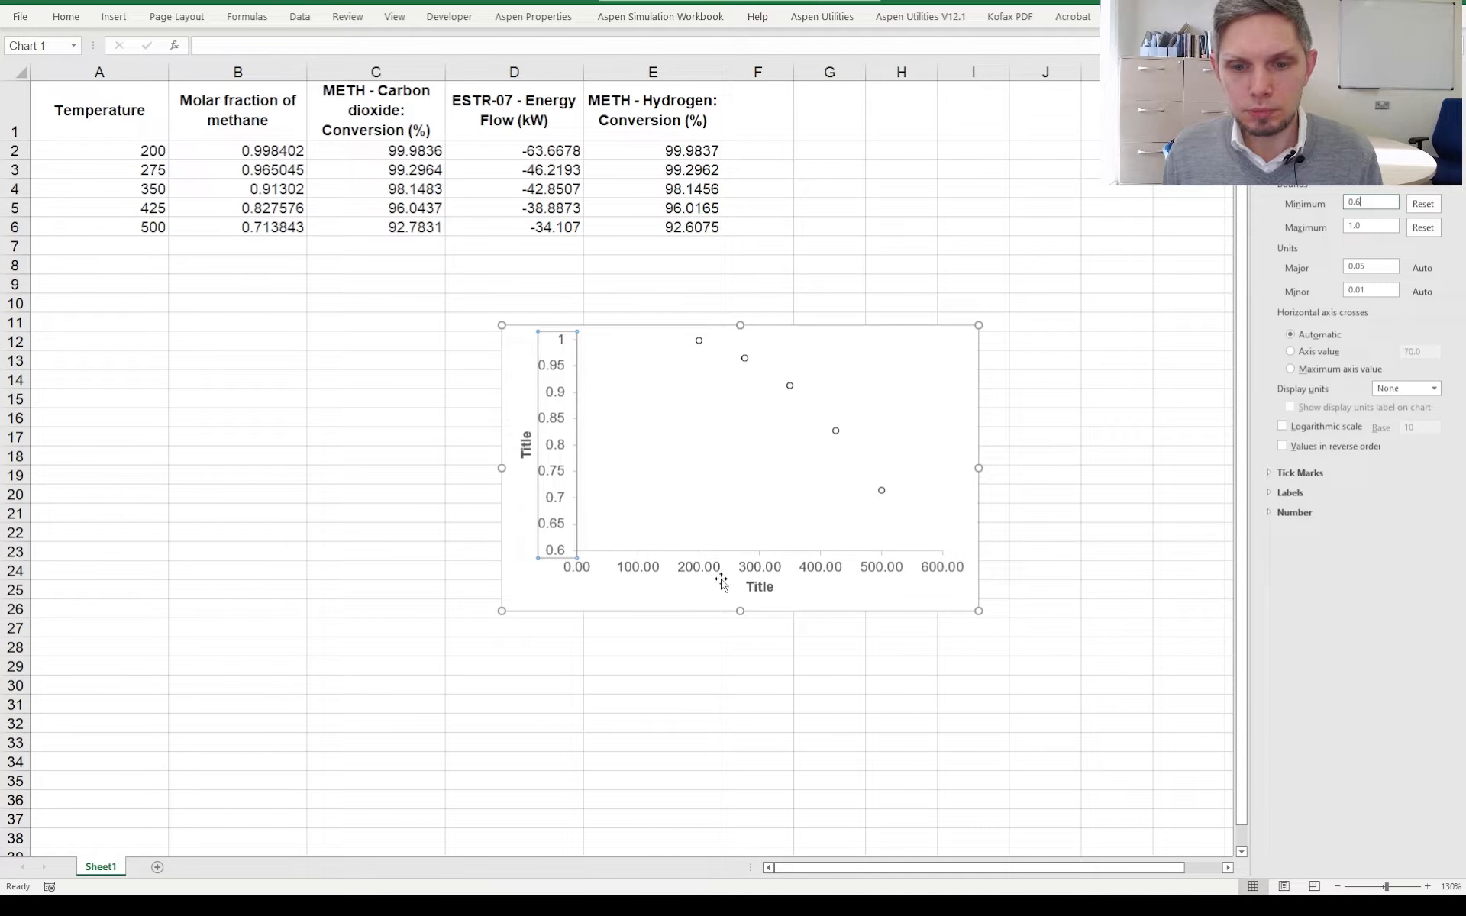
Set the number format of the horizontal axis labels to 0 decimal places.
left_click(759, 568)
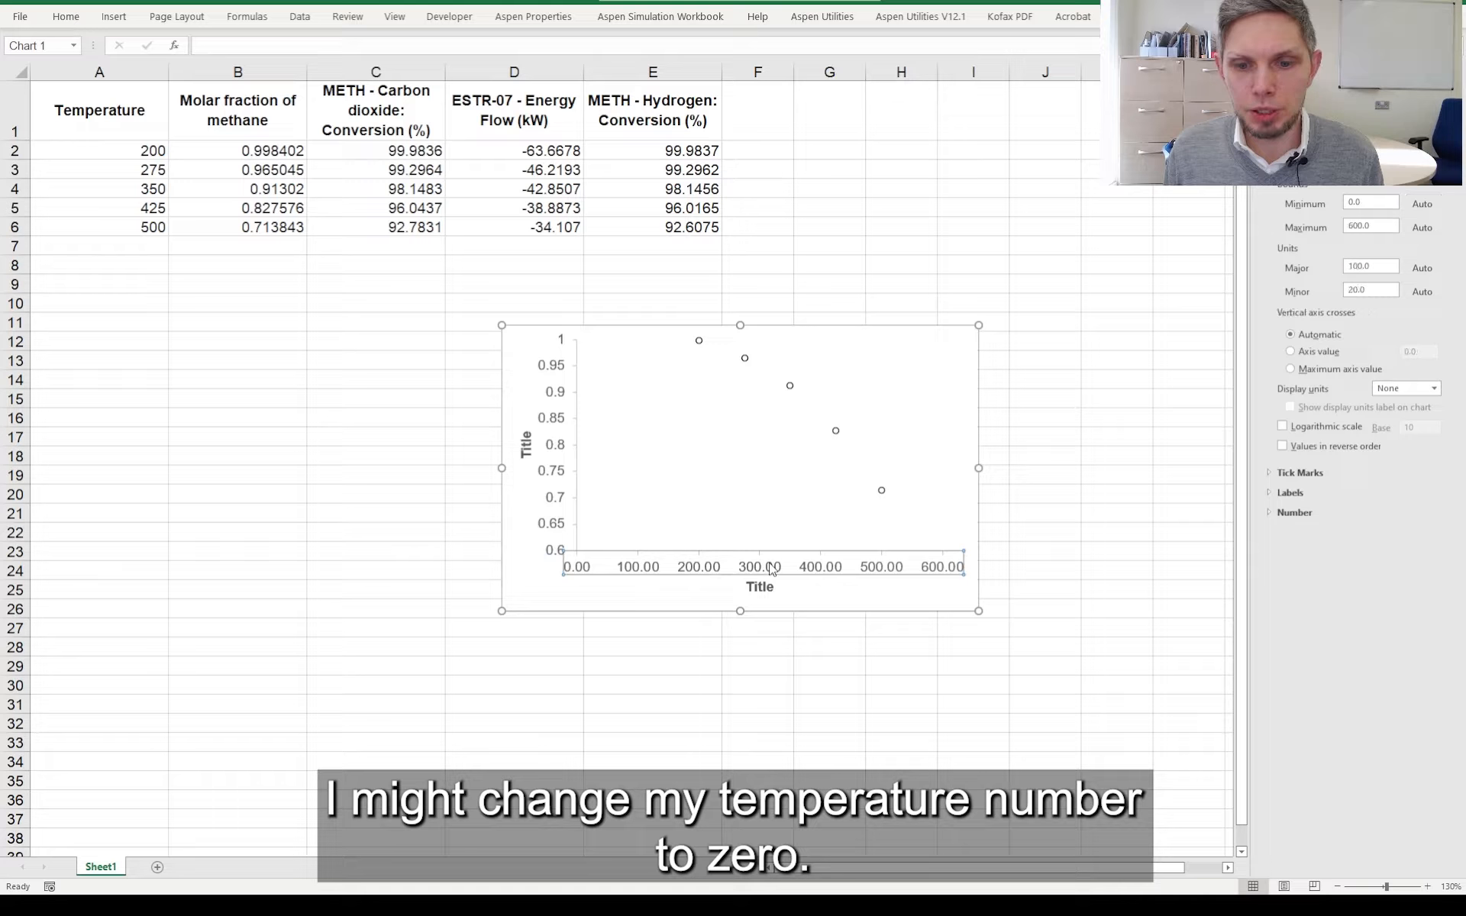
left_click(1317, 518)
left_click(1378, 571)
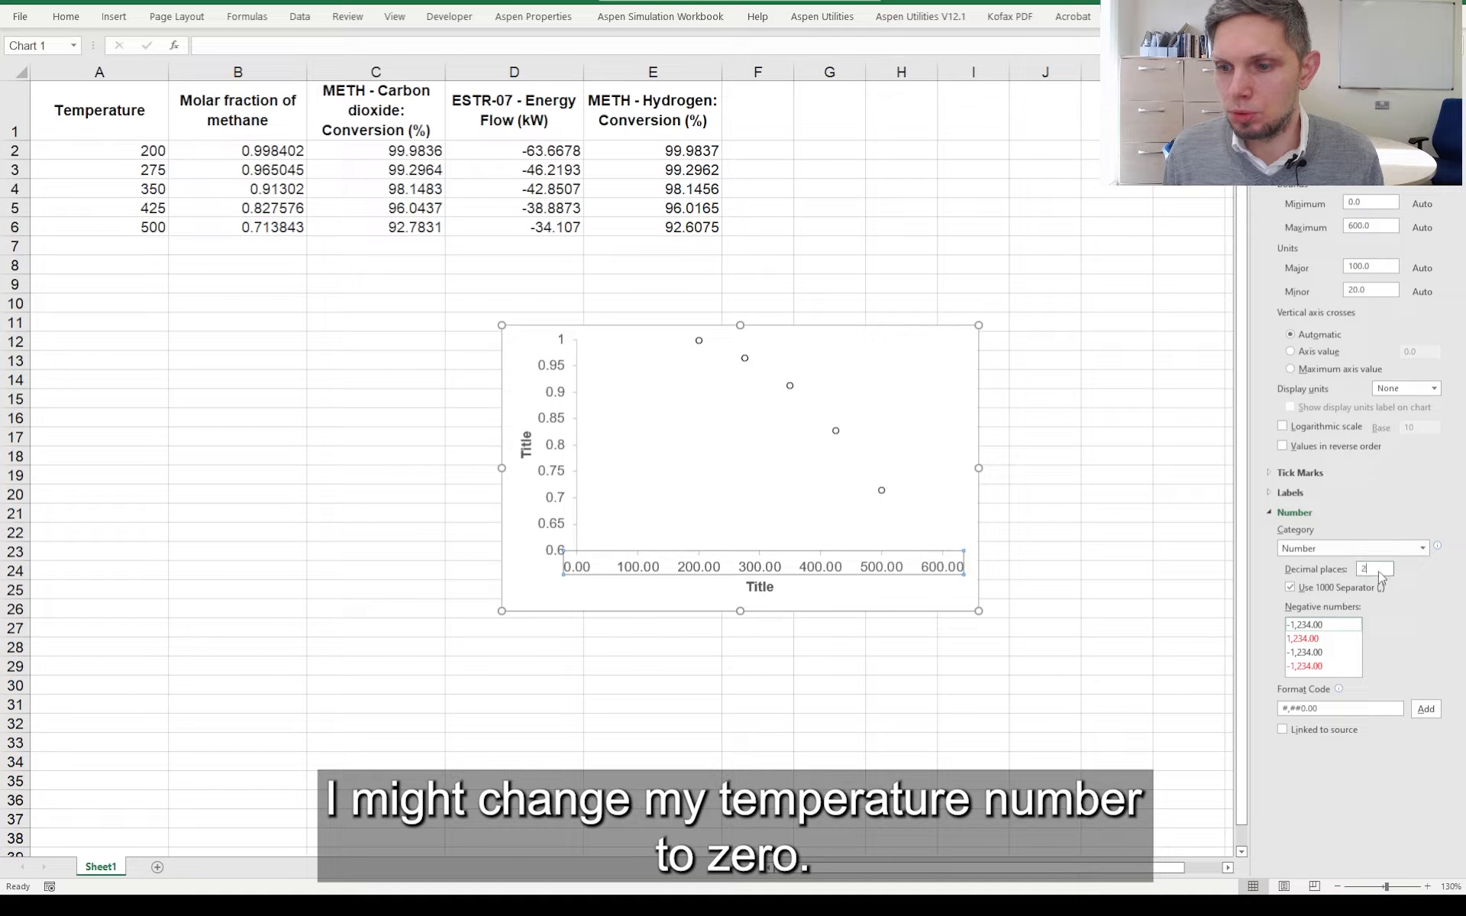
key("BackSpace")
type("0")
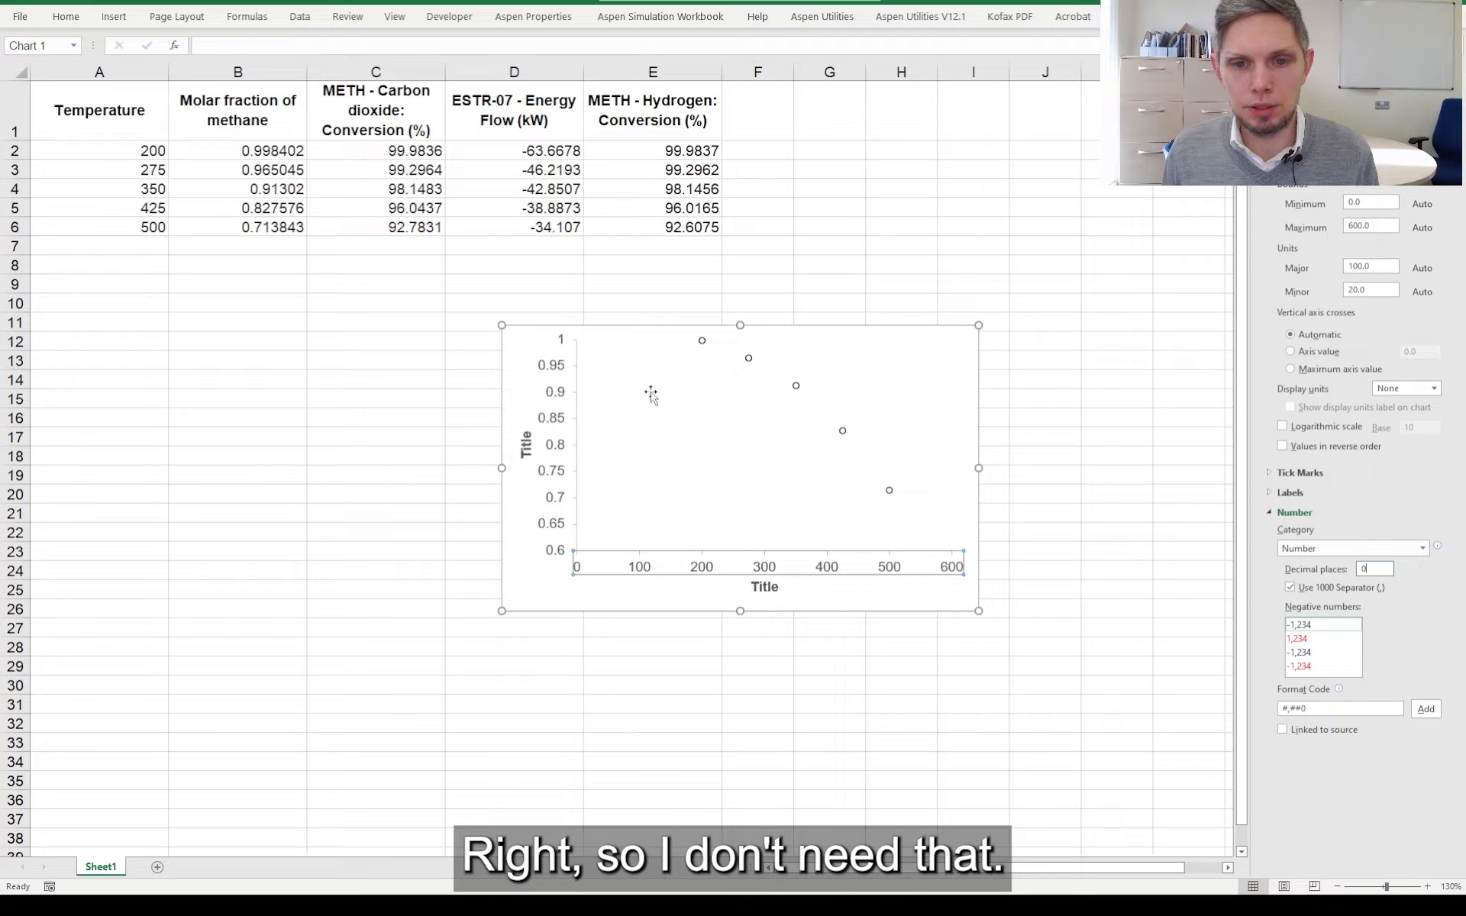
Connect the chart's data points with a solid line.
left_click(749, 359)
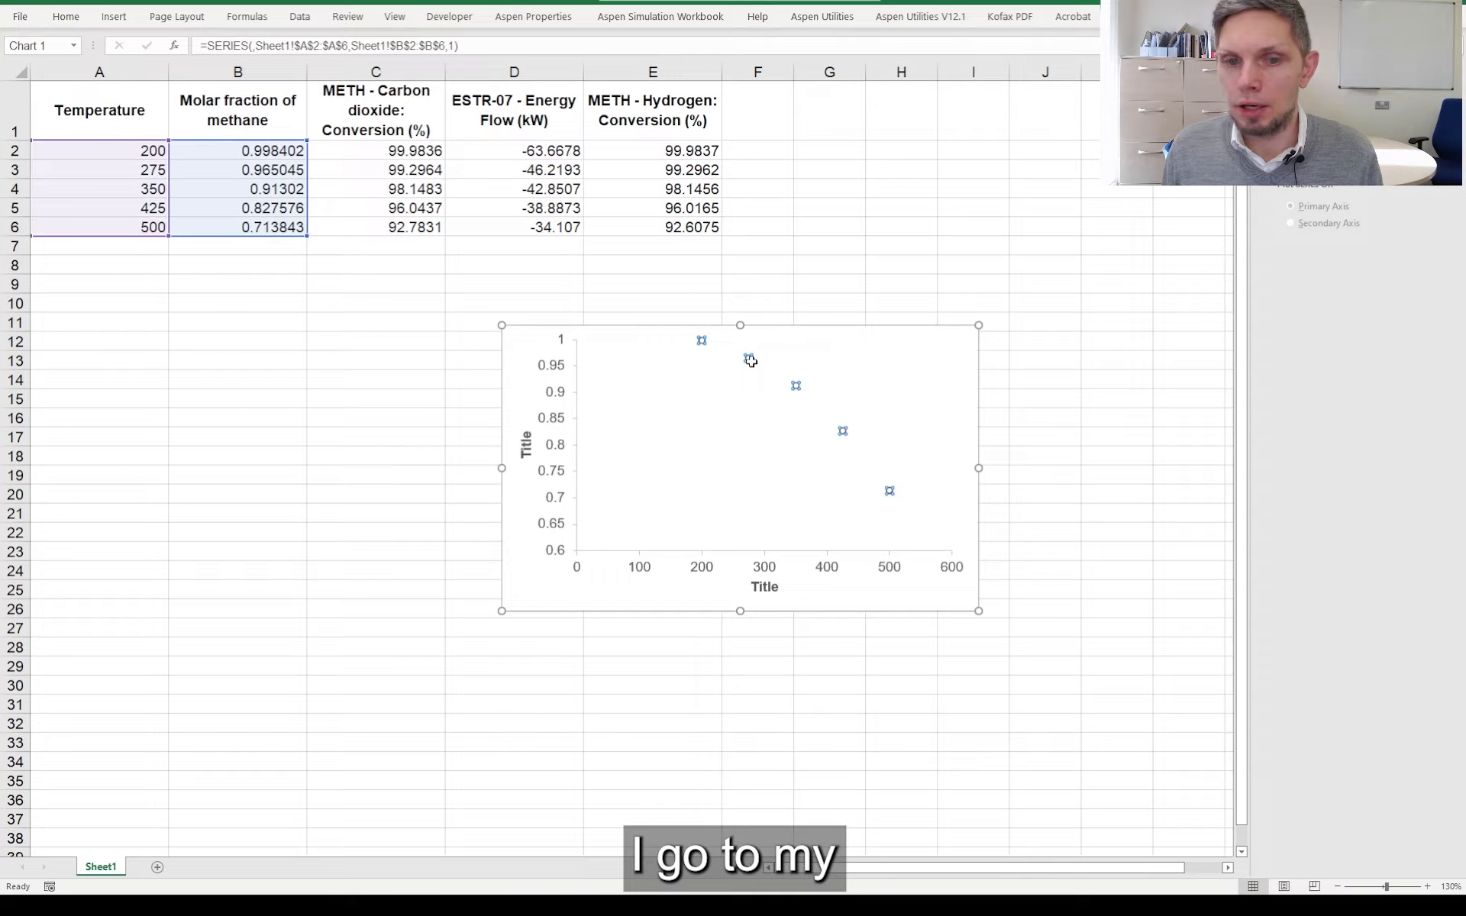
left_click(1273, 132)
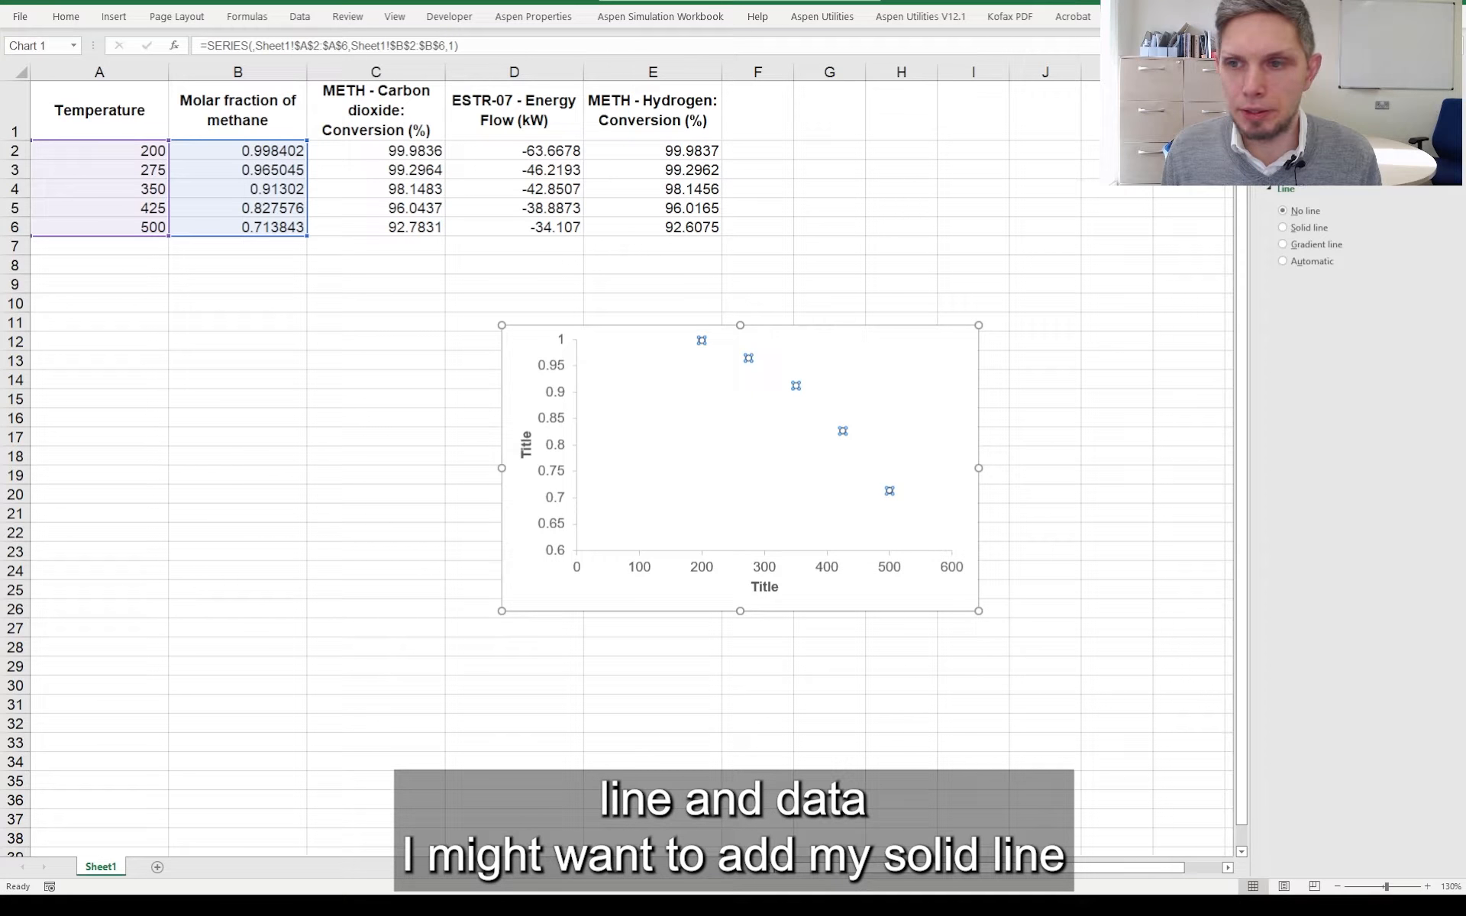
left_click(1315, 233)
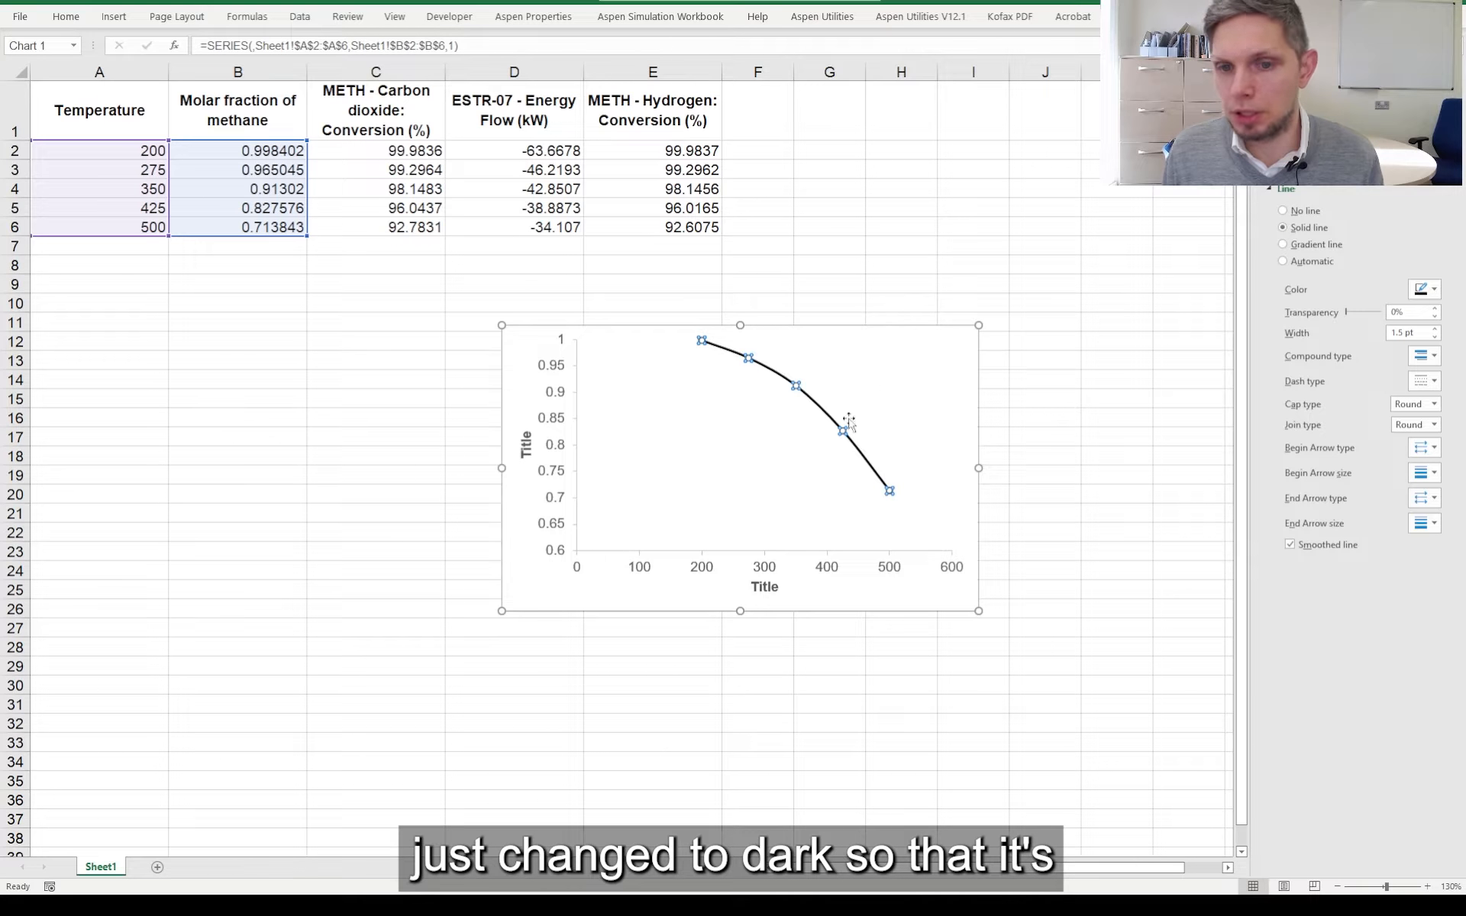
Try 200 as the horizontal axis minimum, and settle on a minimum of 100.
left_click(773, 528)
left_click(702, 568)
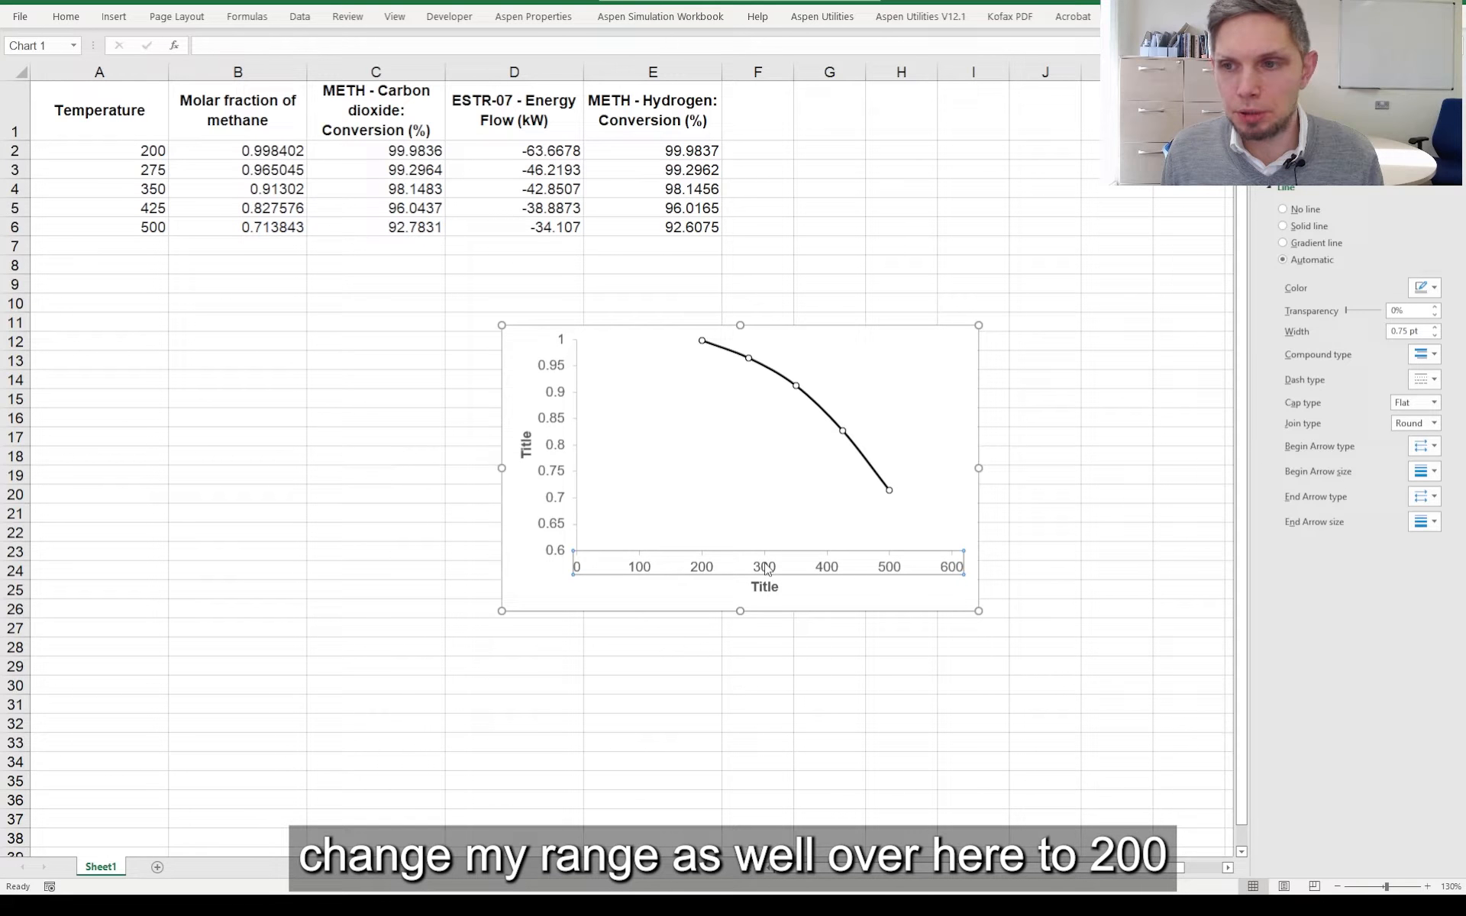
left_click(1360, 143)
left_click(1301, 166)
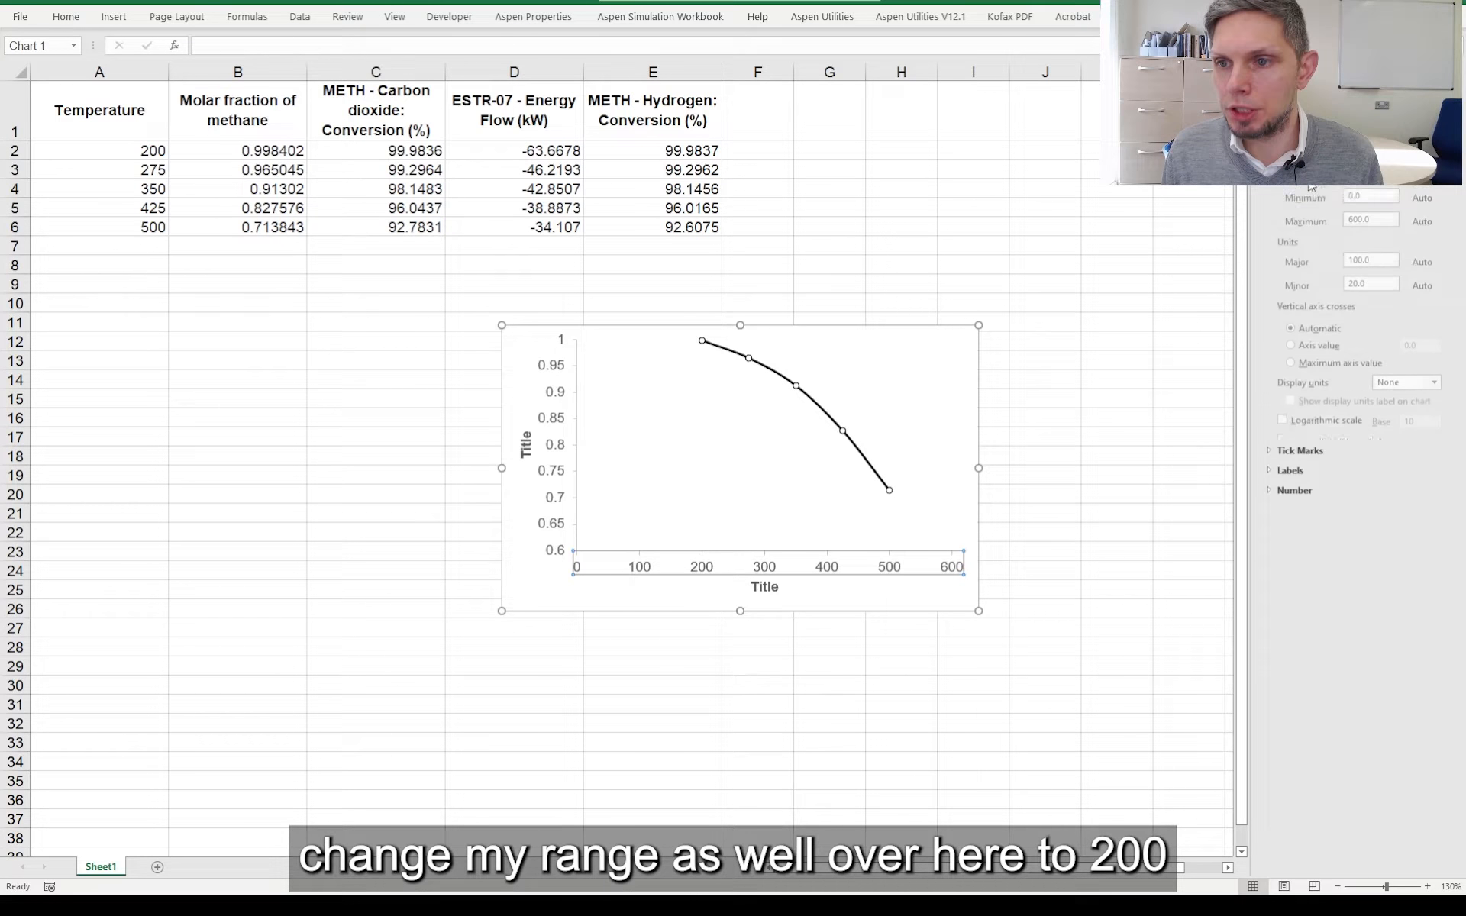
left_click_drag(1375, 203, 1281, 220)
type("200")
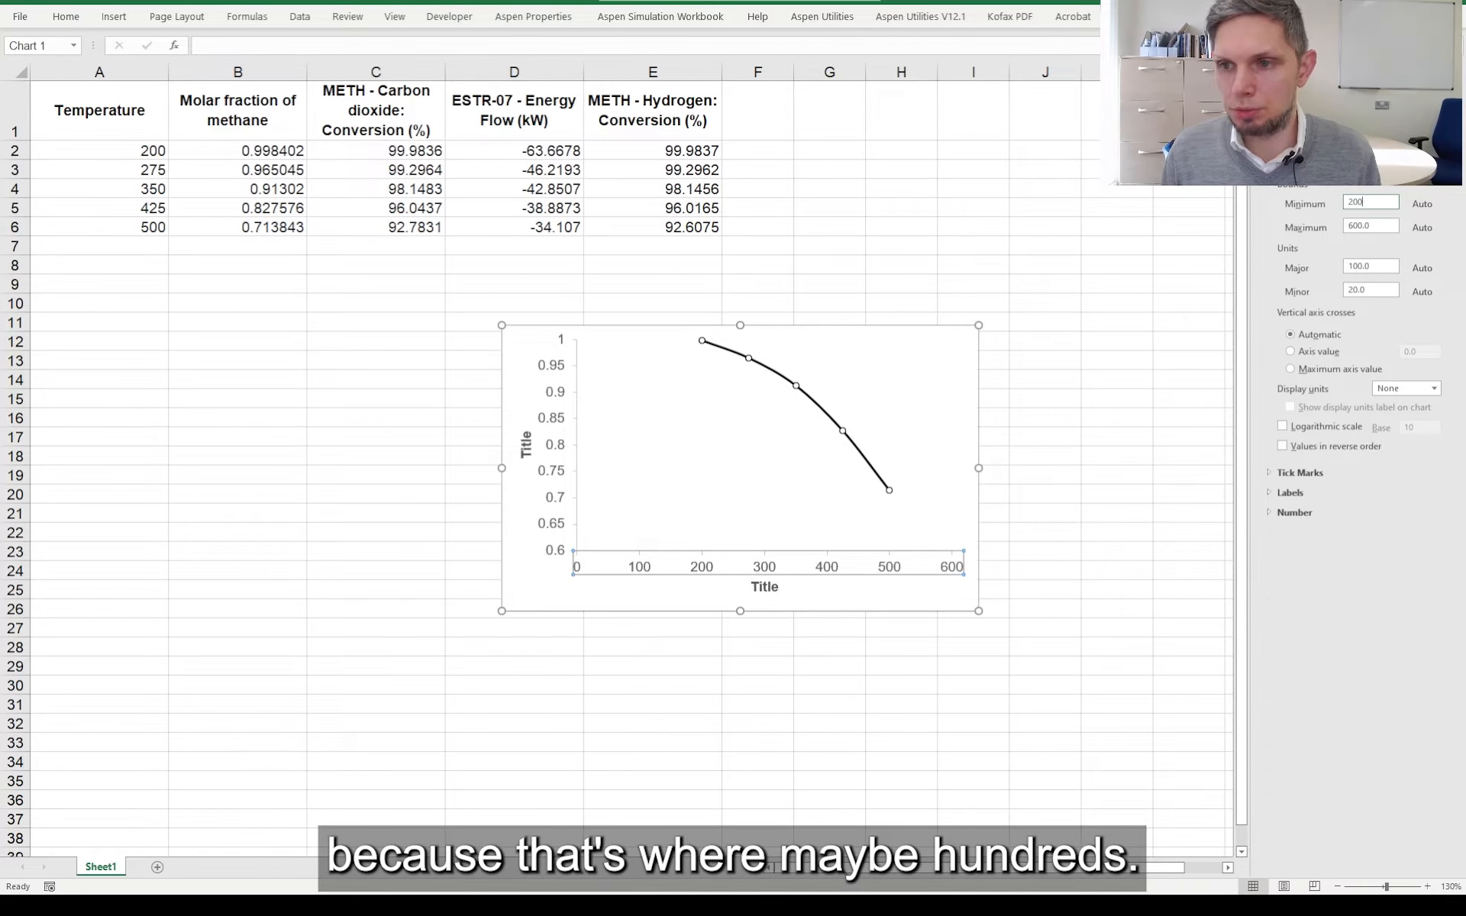
key("Return")
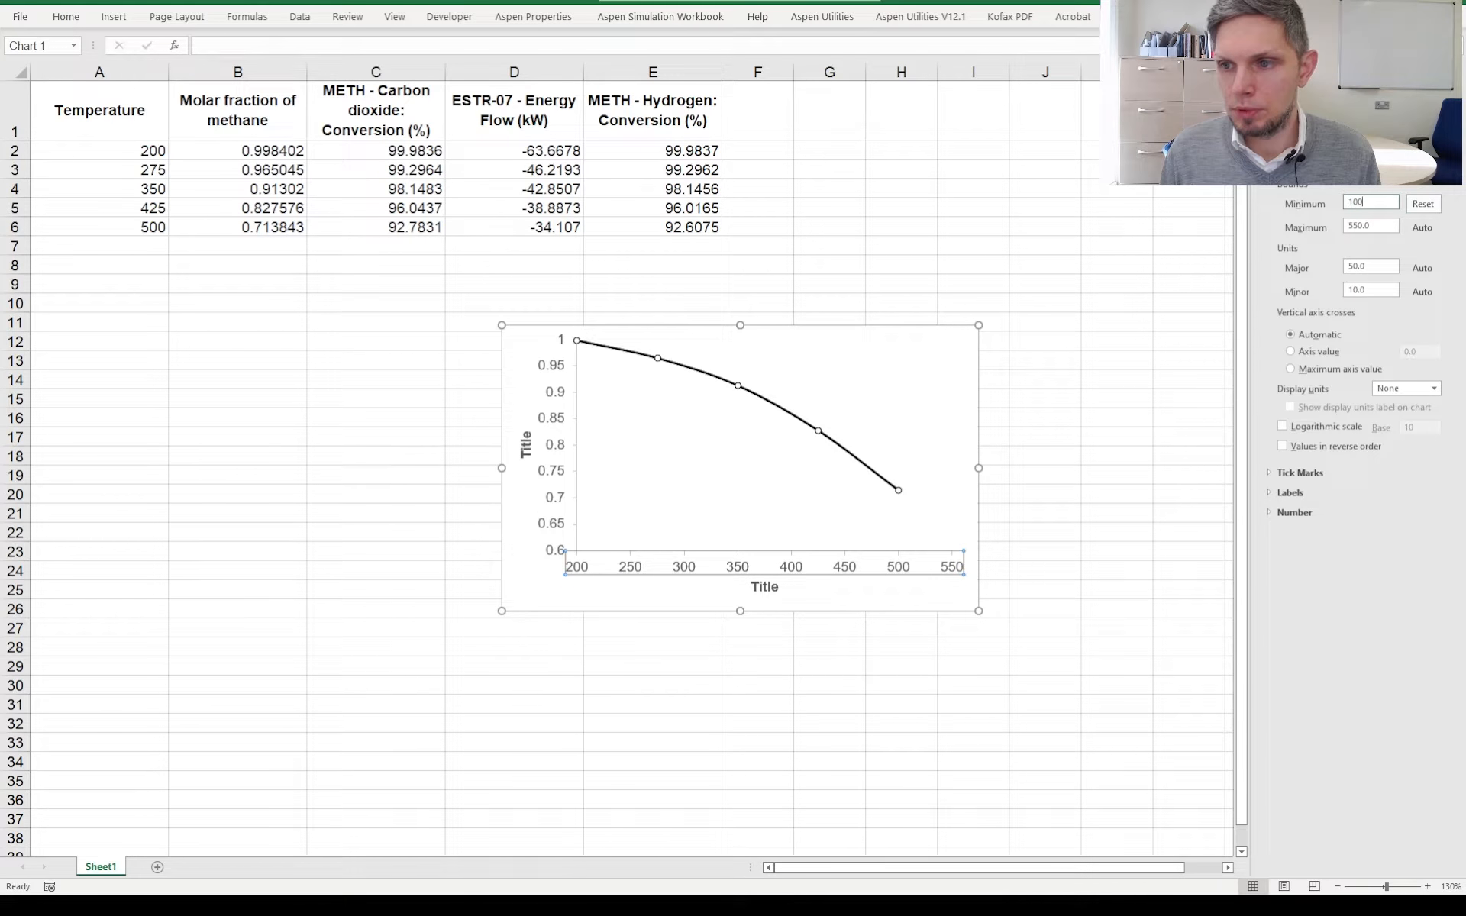
key("Return")
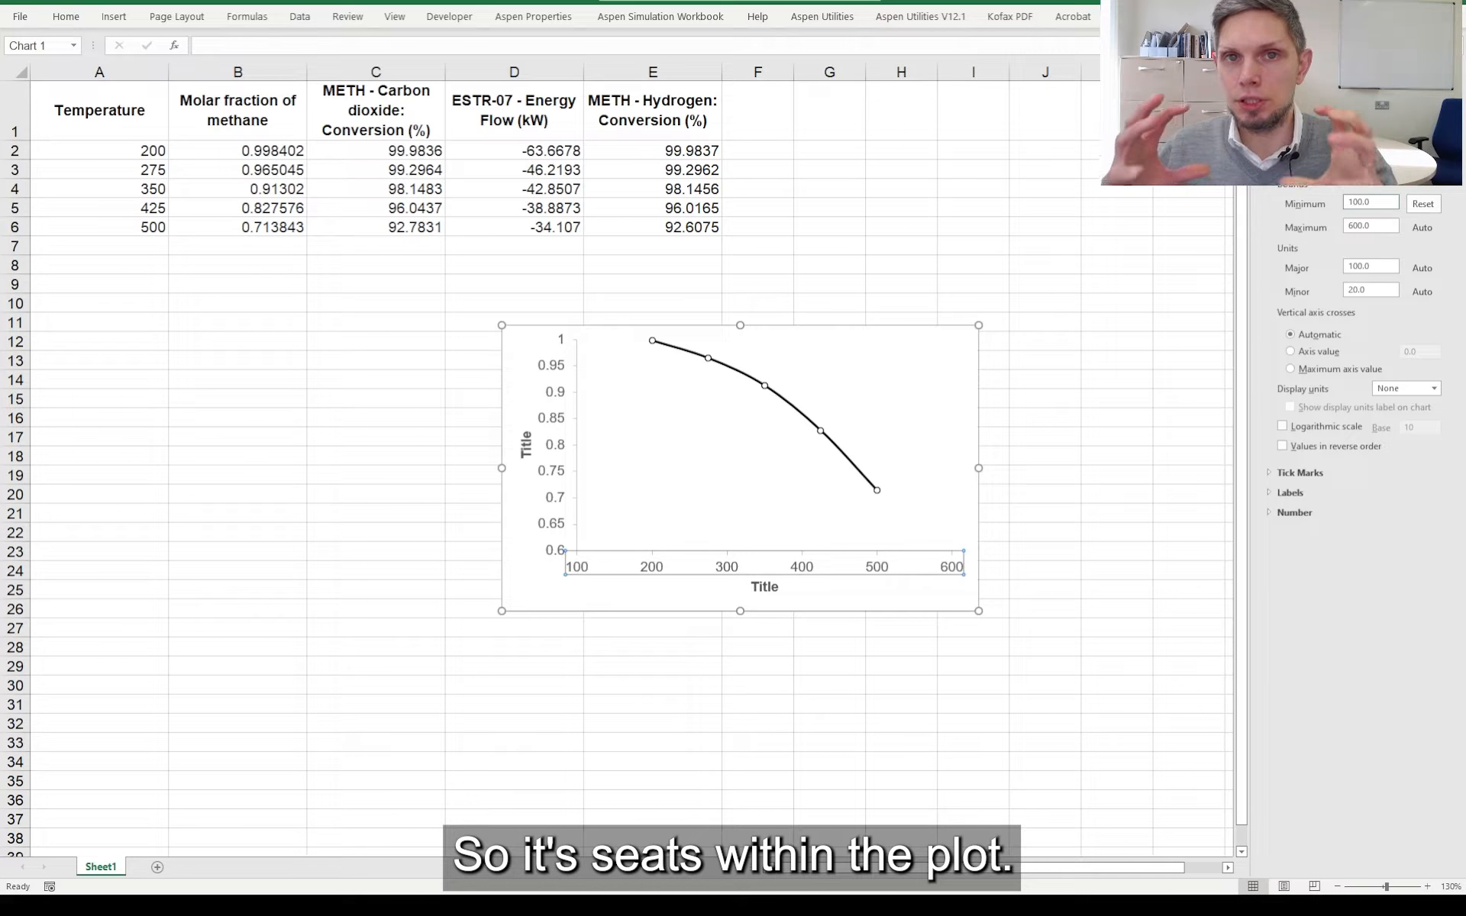
Change the horizontal axis title to "Temperature (C)".
left_click(776, 586)
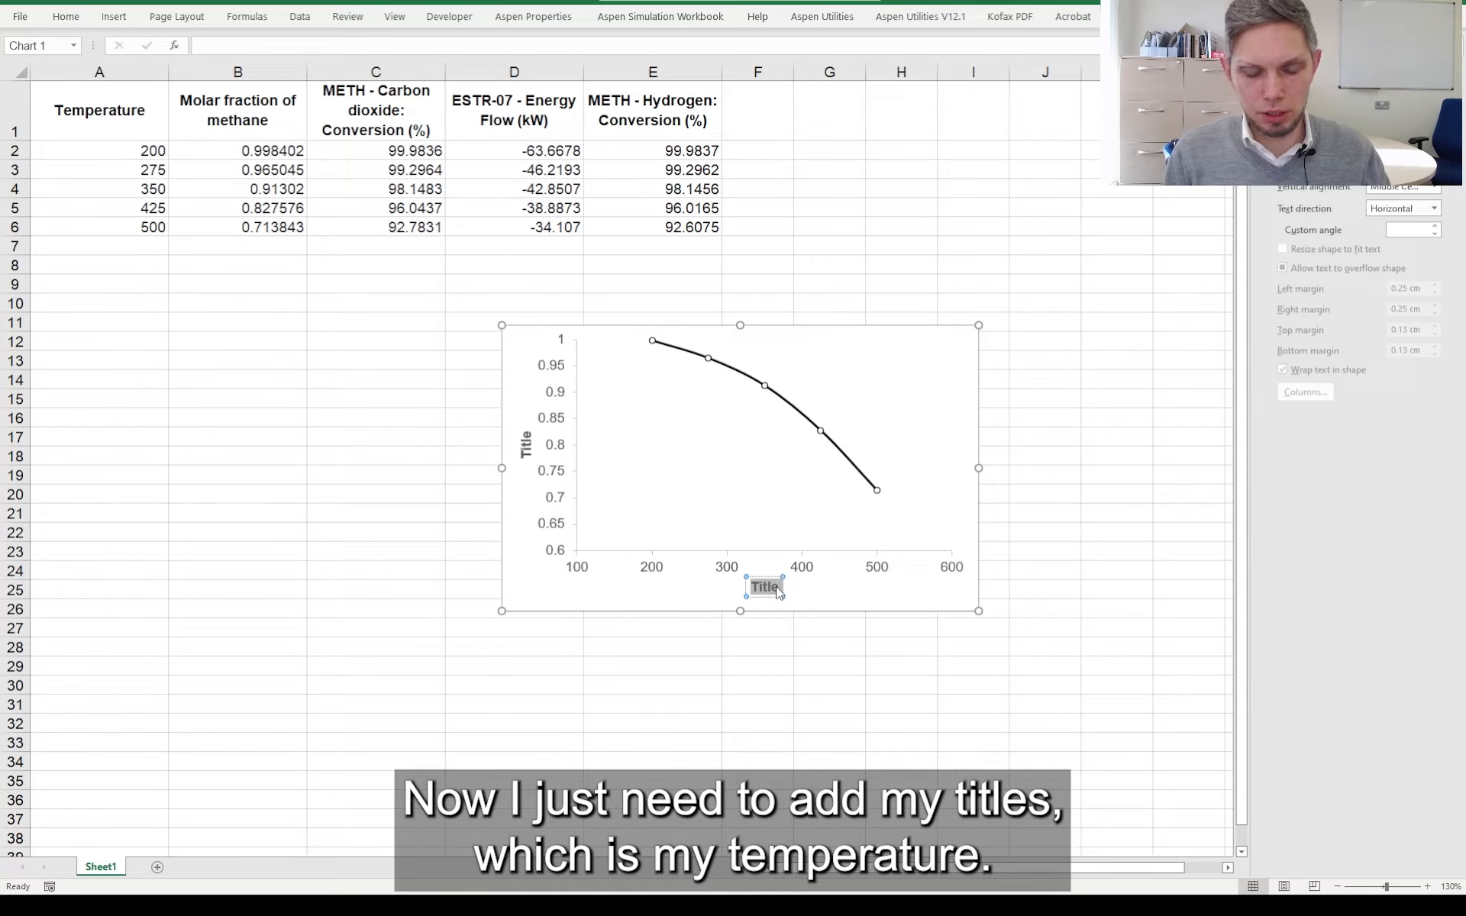
type("Temperat")
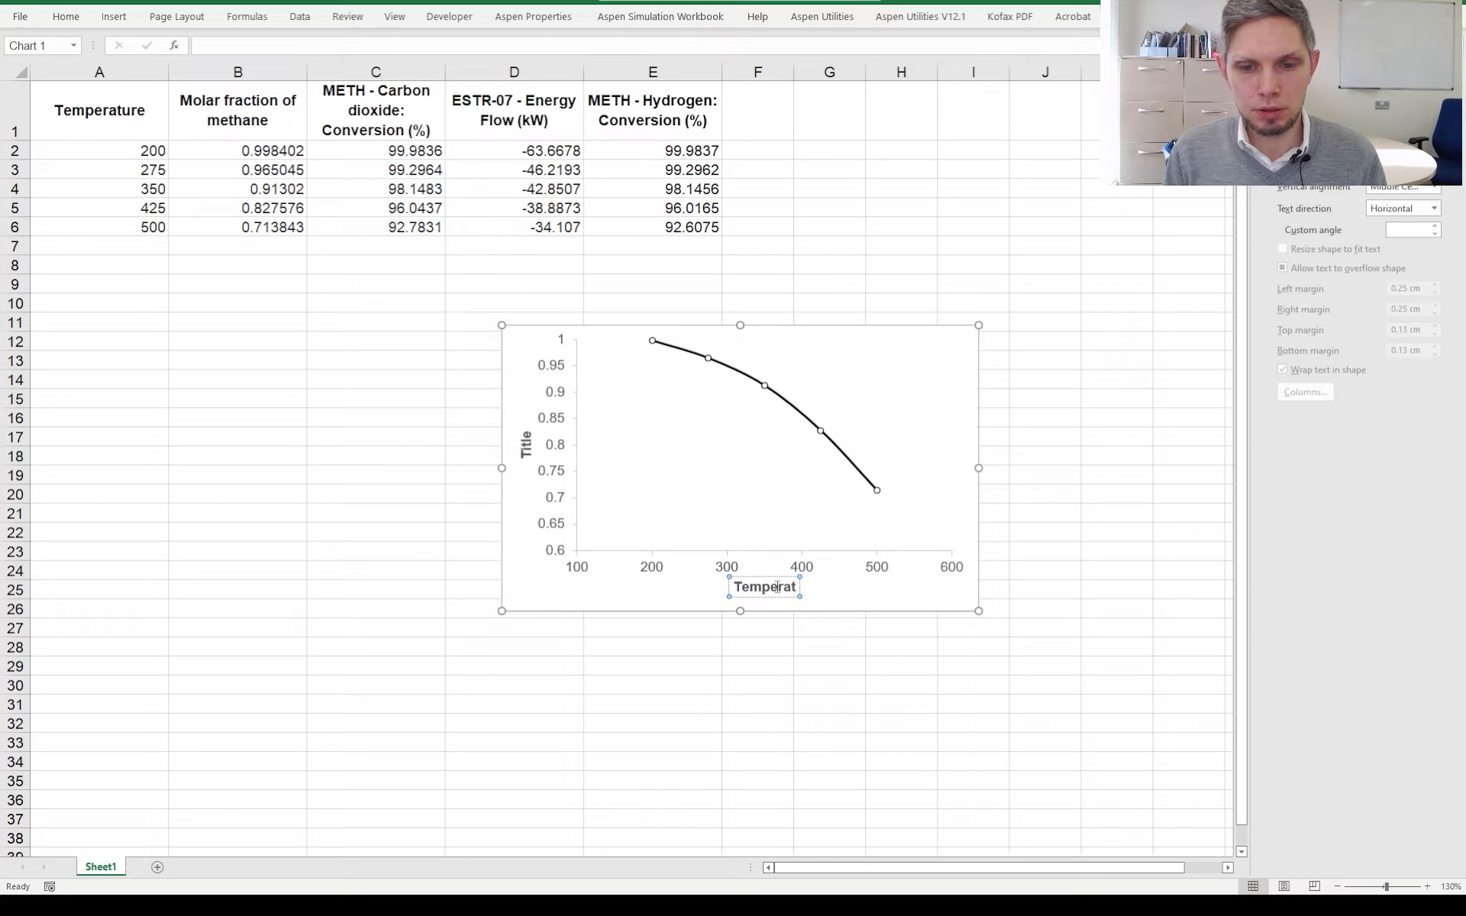
type("ure (C)")
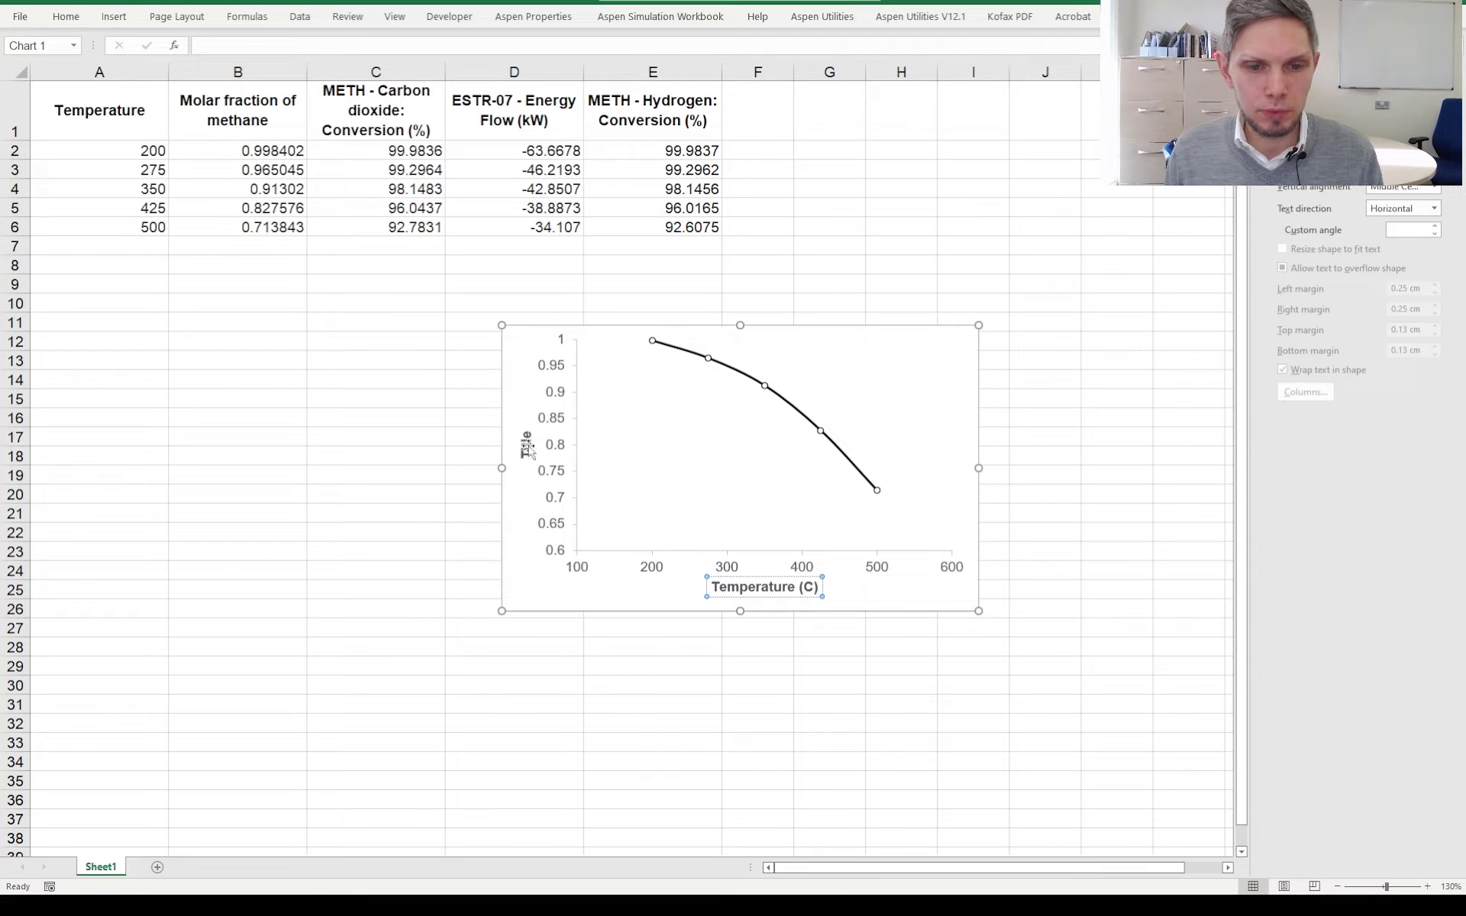
Change the vertical axis title to "Mole fraction of methane (-)".
left_click(527, 445)
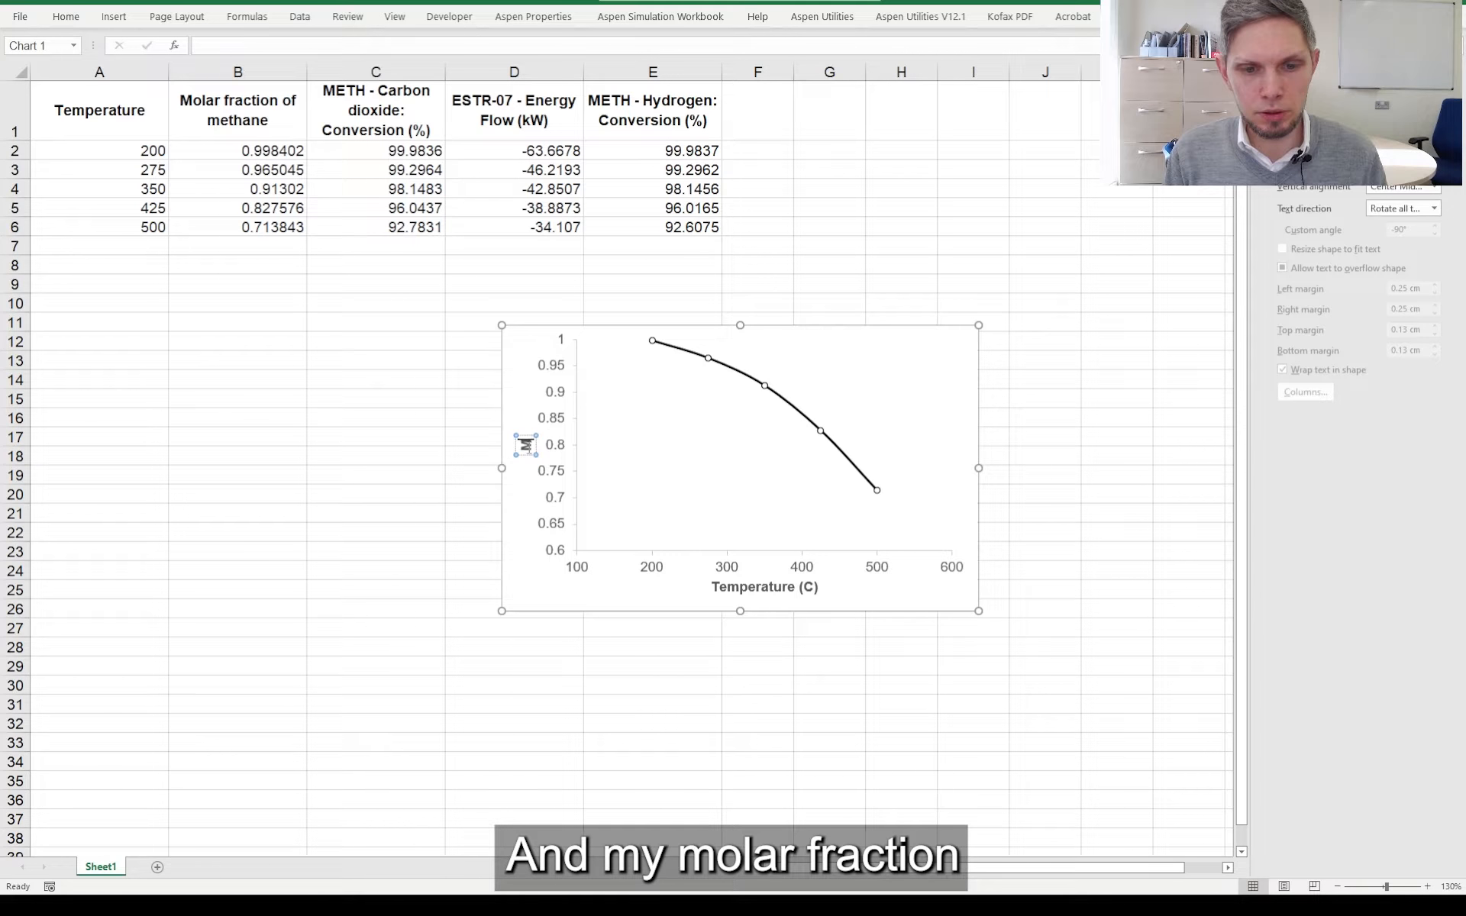
type("Mole frac")
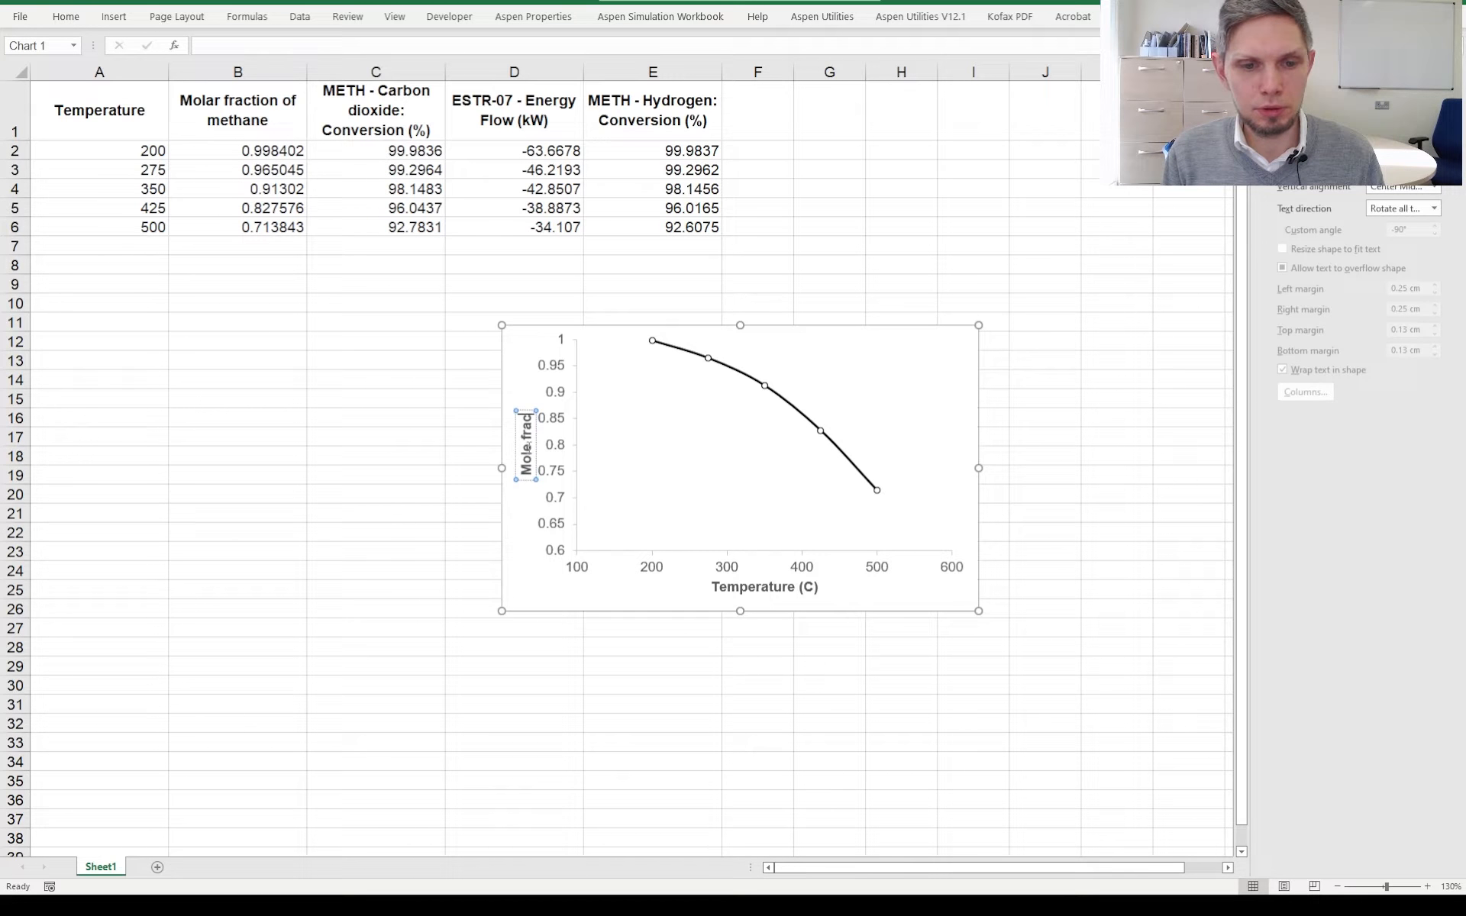
type("tion of methane (")
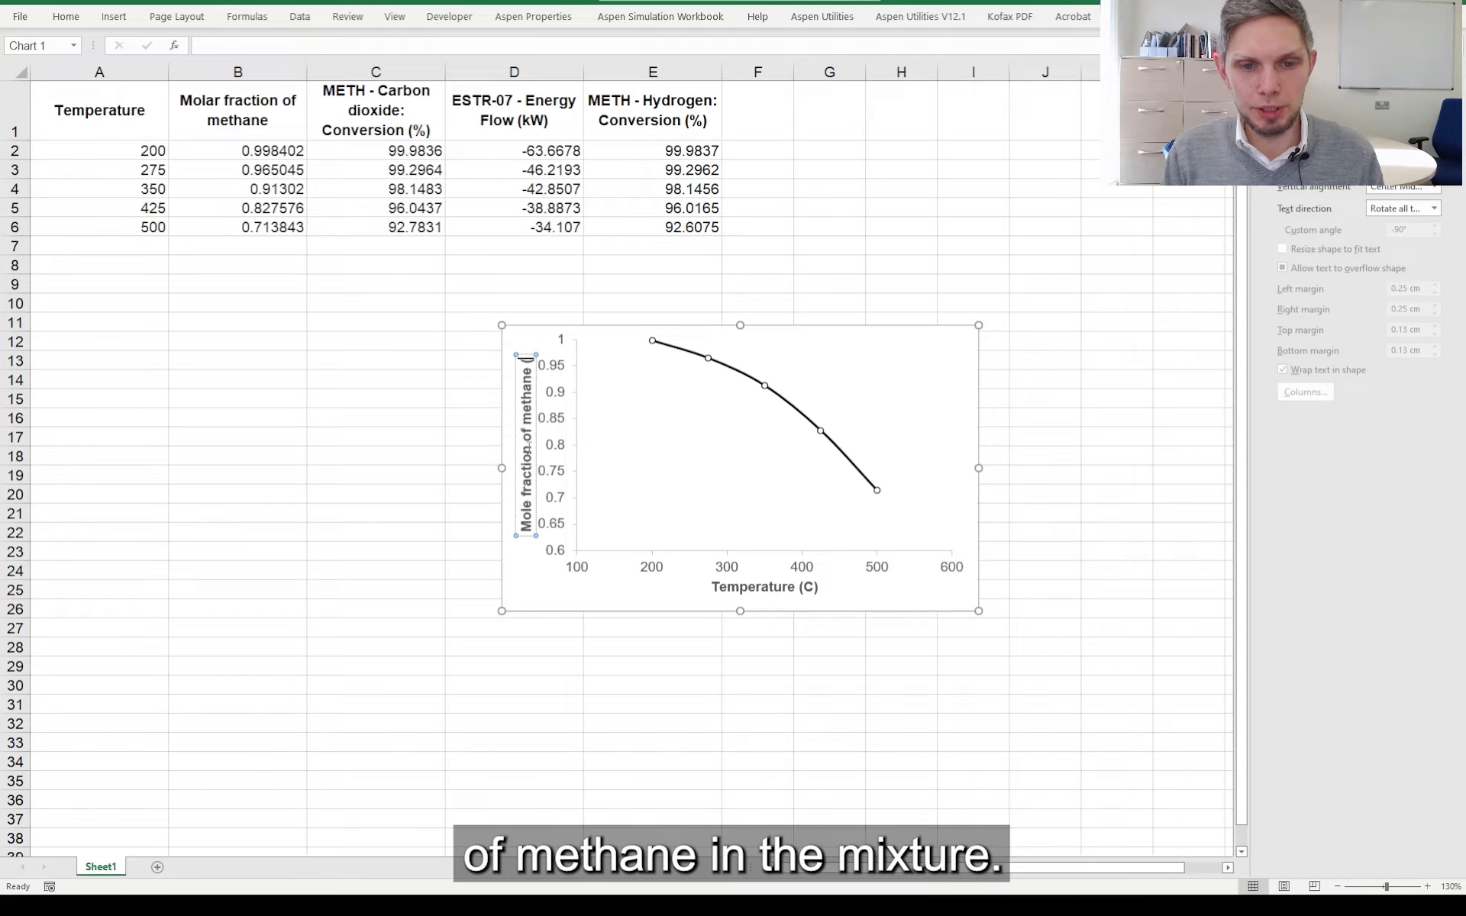
type("-)")
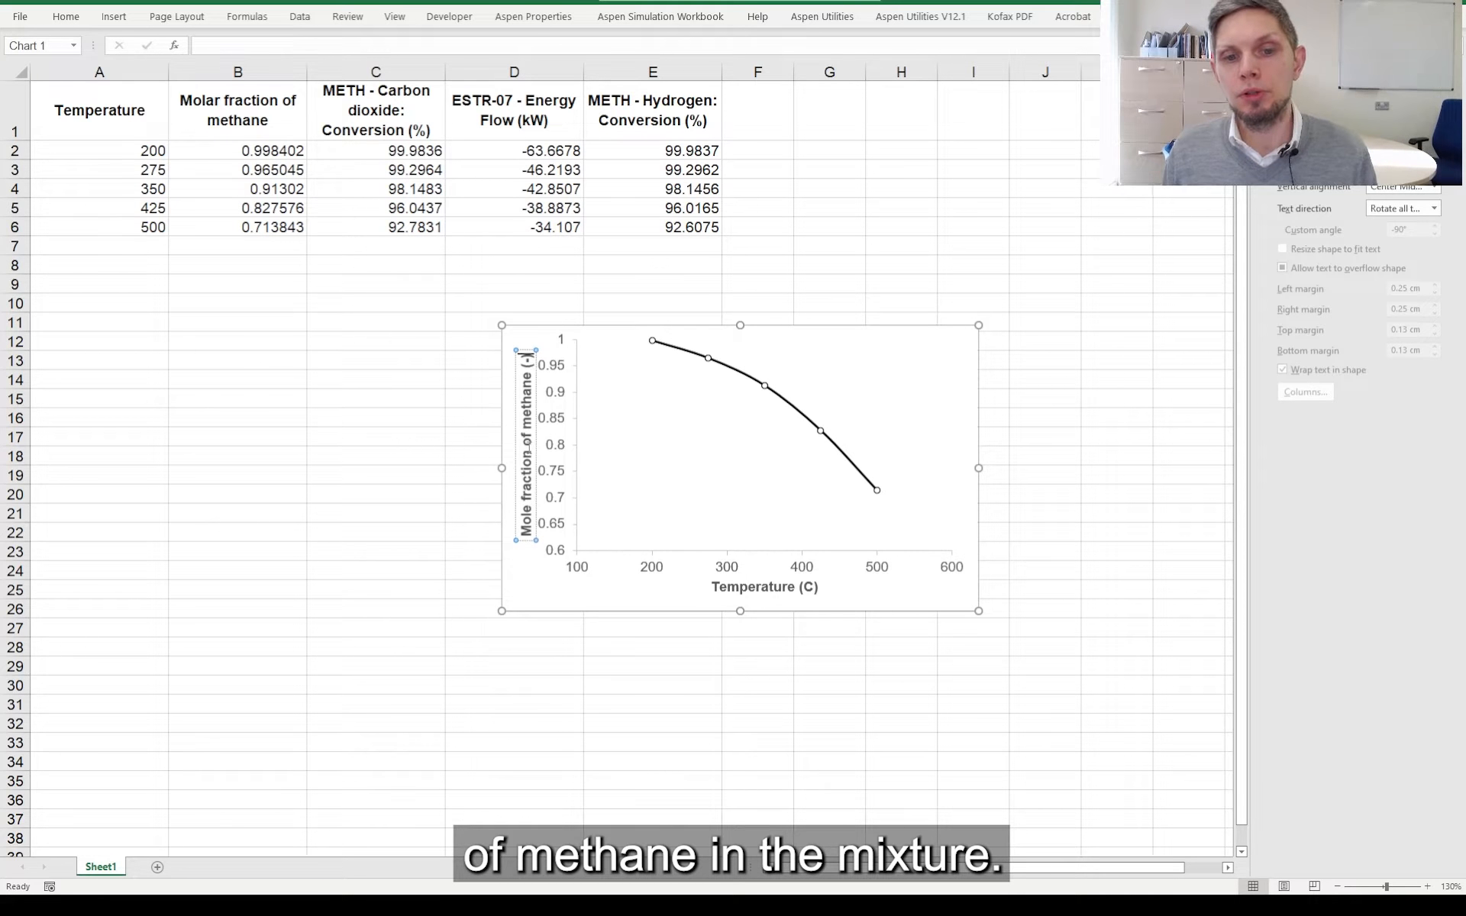
left_click(488, 510)
Set the vertical axis's major unit to 0.1.
left_click(558, 399)
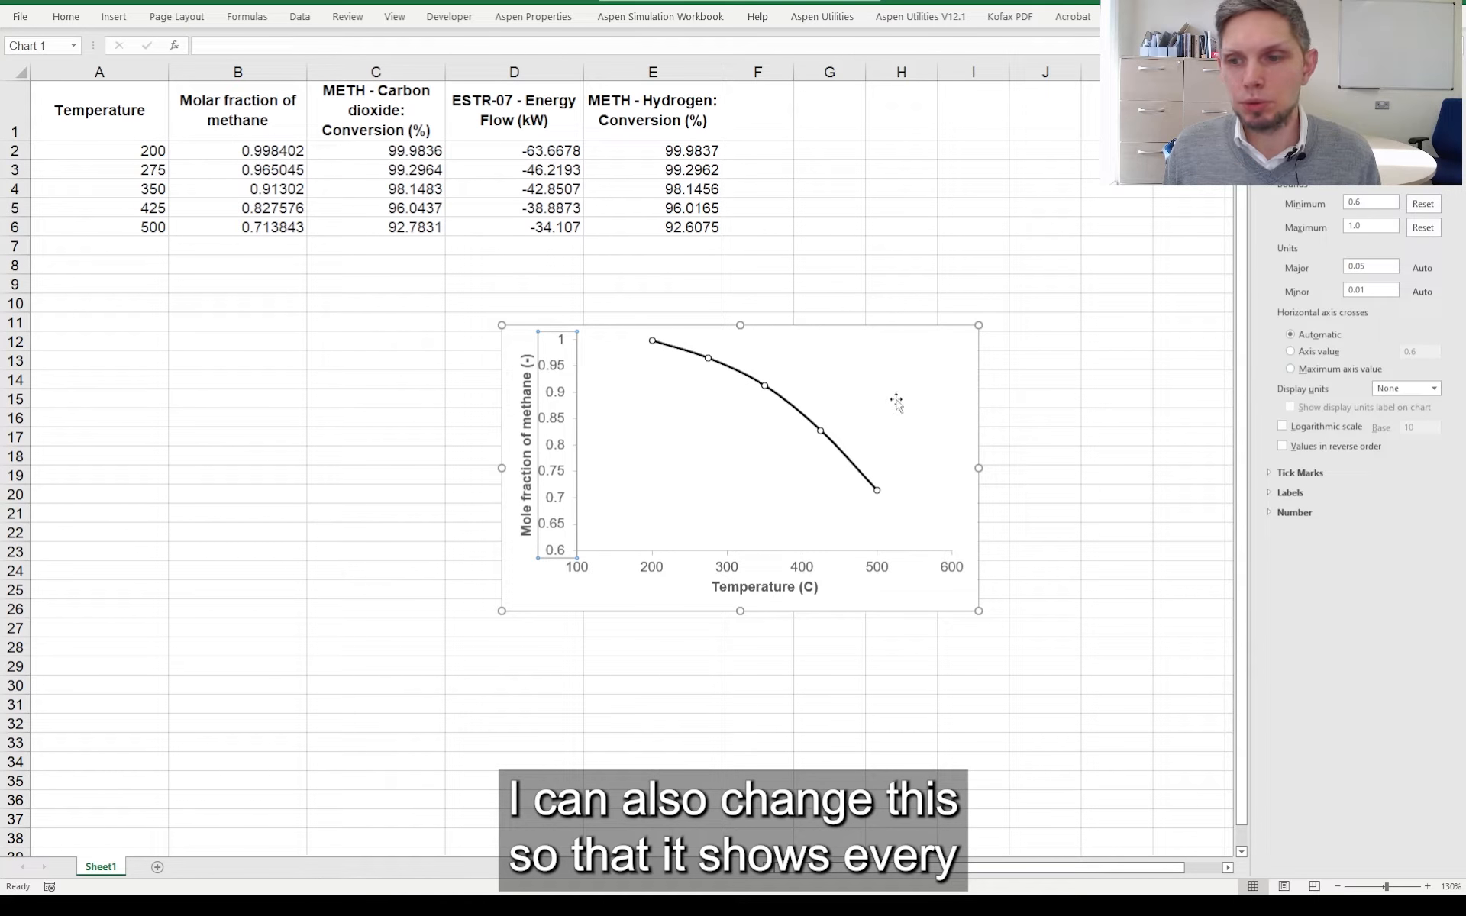
left_click(1374, 269)
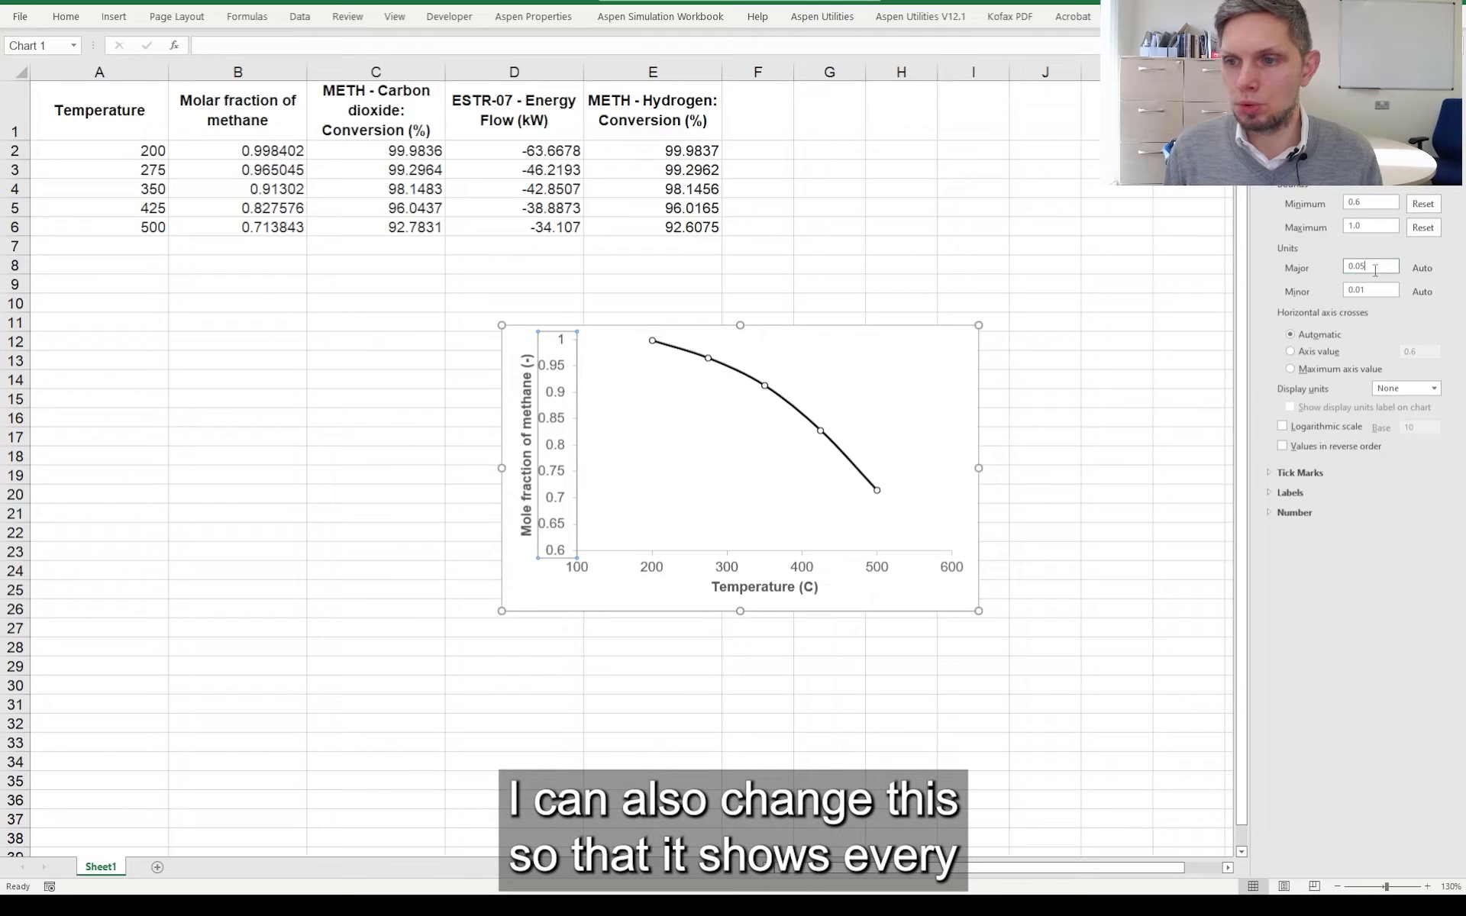
key("Return")
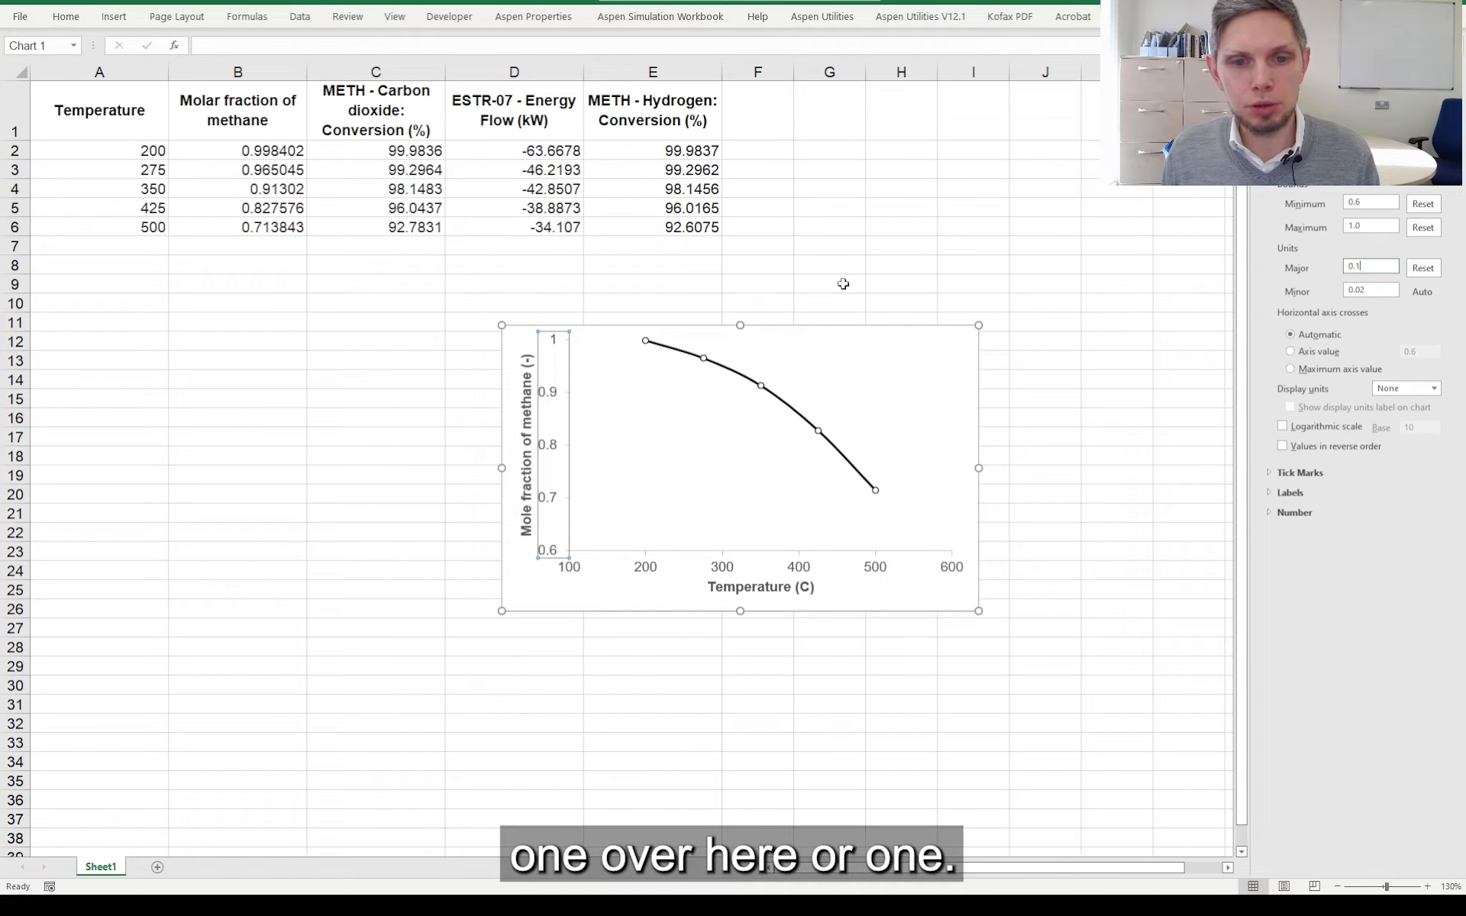
Format the vertical axis labels with the Number category and 1 decimal place, and deselect the chart.
left_click(632, 331)
left_click(562, 399)
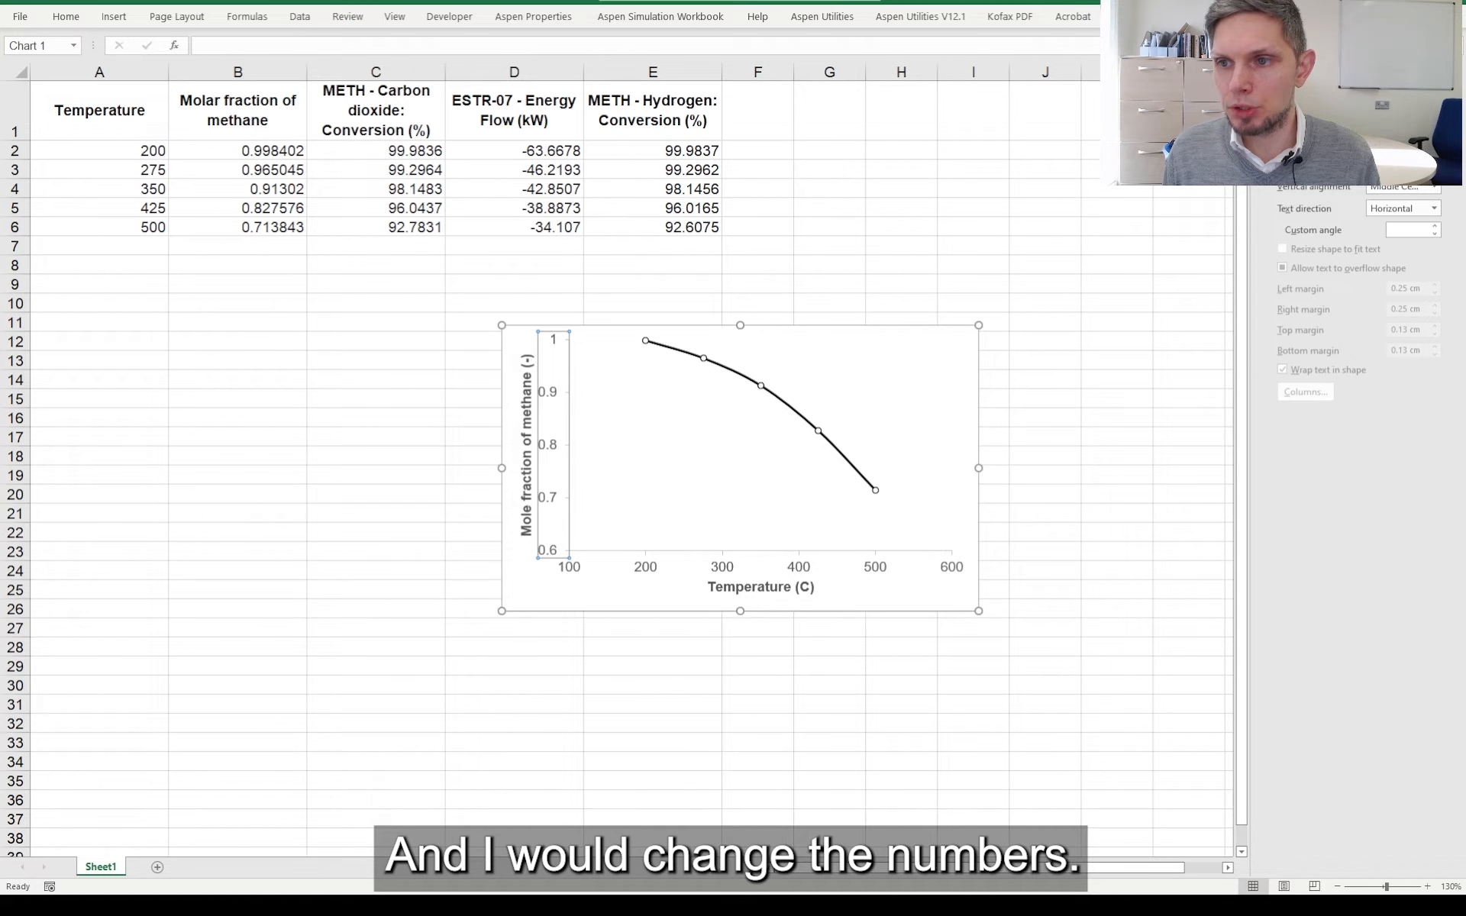
left_click(1361, 141)
left_click(1294, 229)
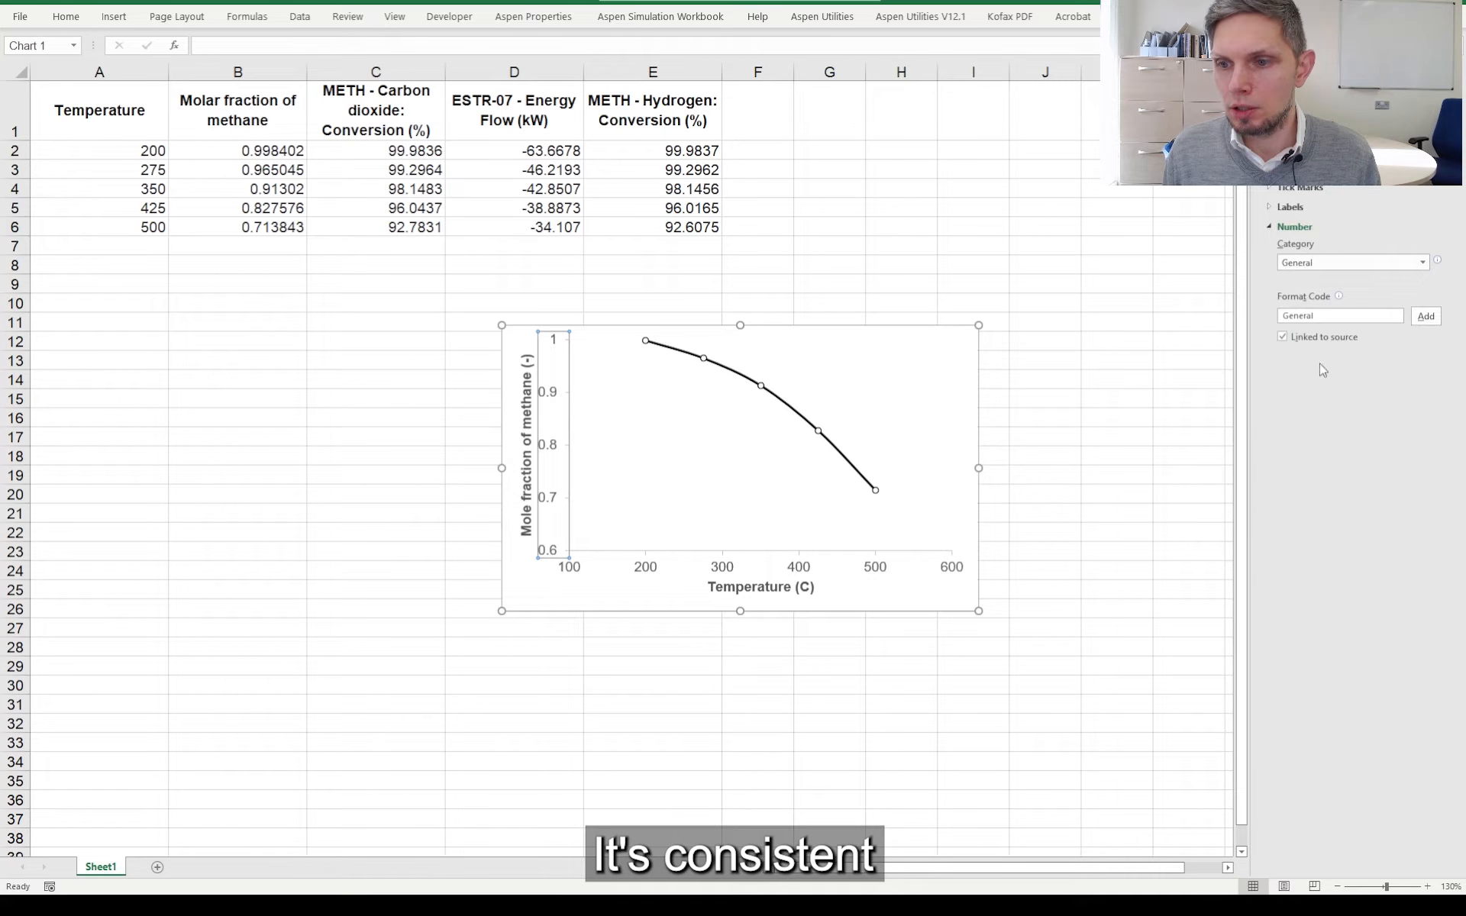
left_click(1329, 264)
left_click(1332, 291)
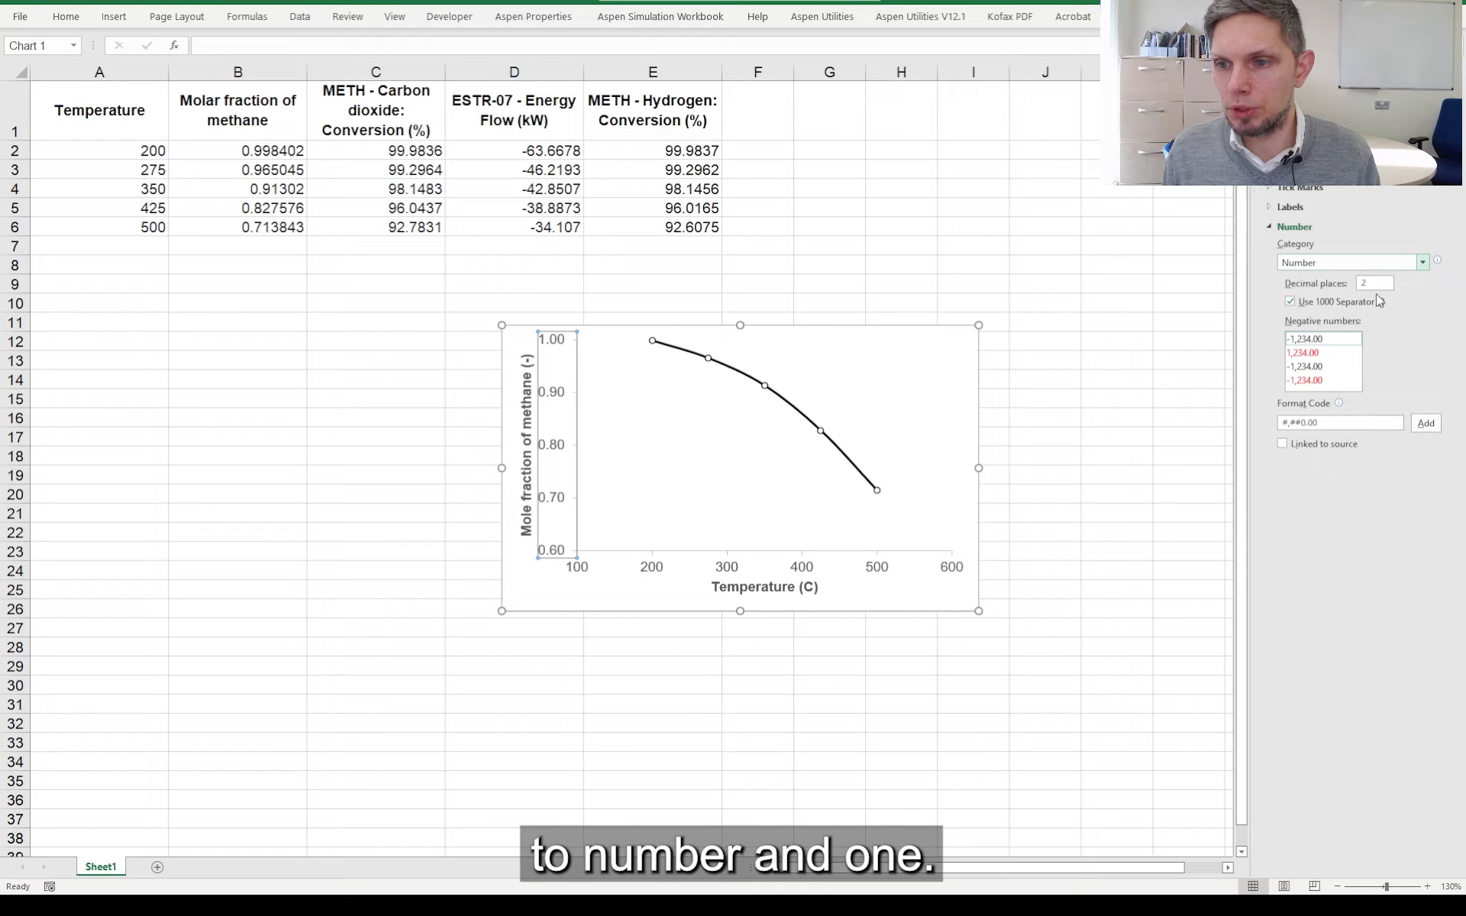
left_click(1372, 284)
key("BackSpace")
type("1")
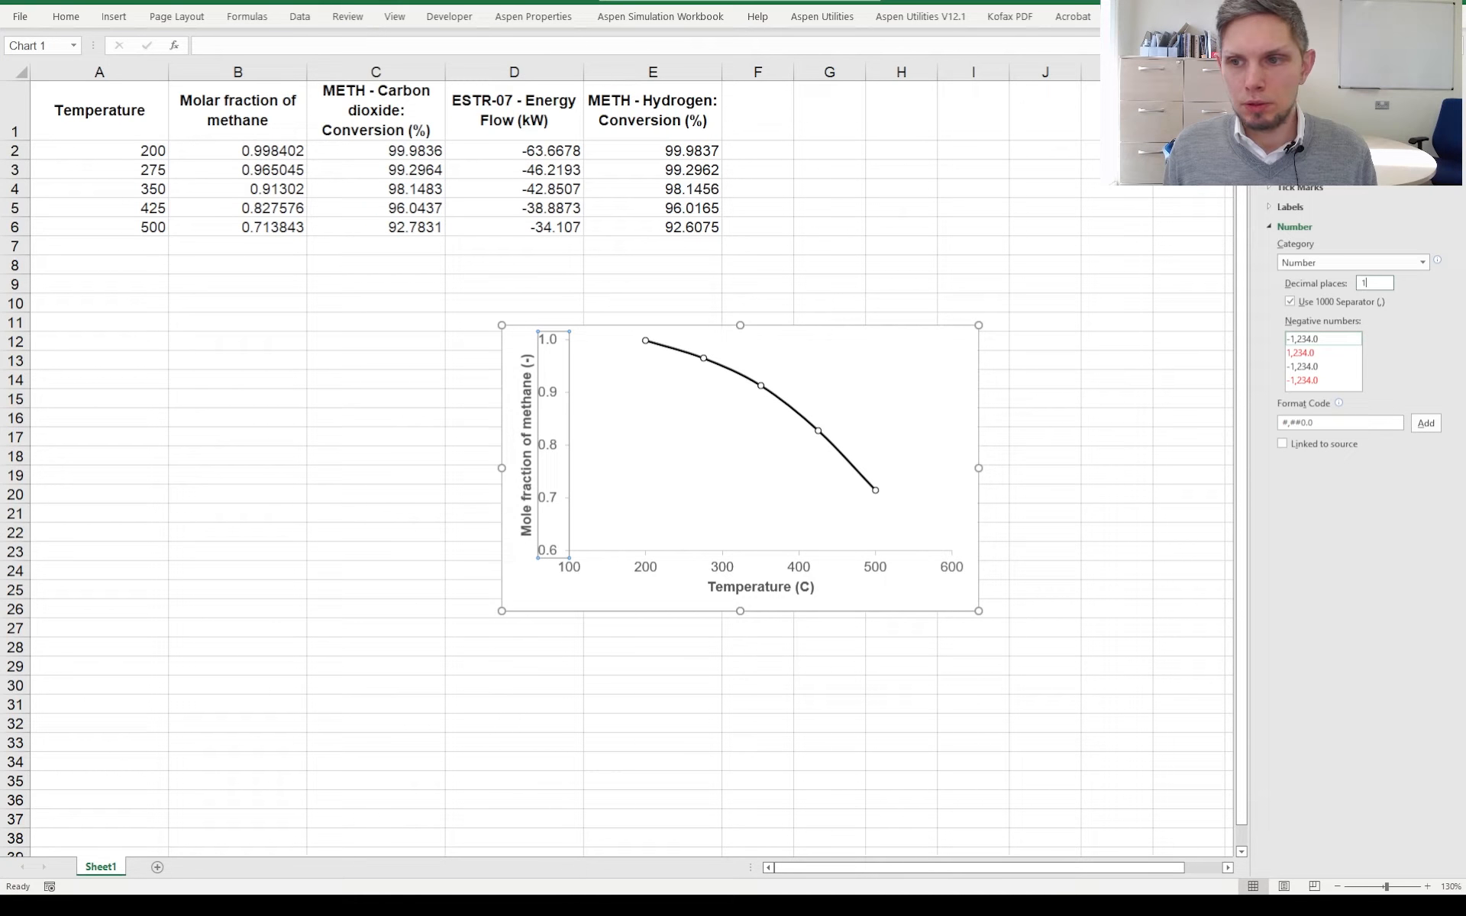
left_click(1074, 253)
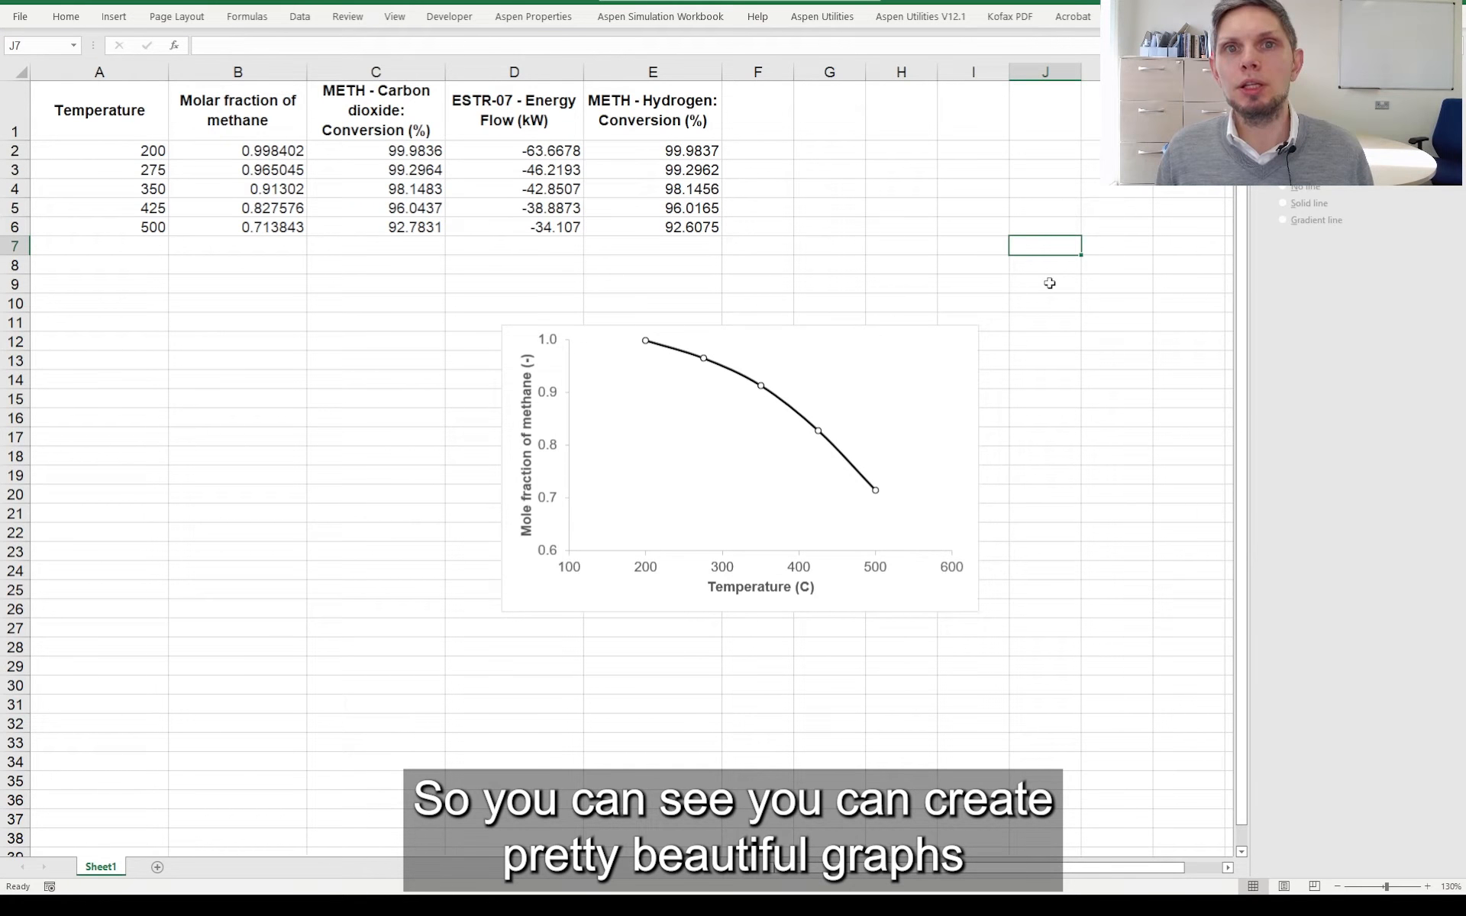